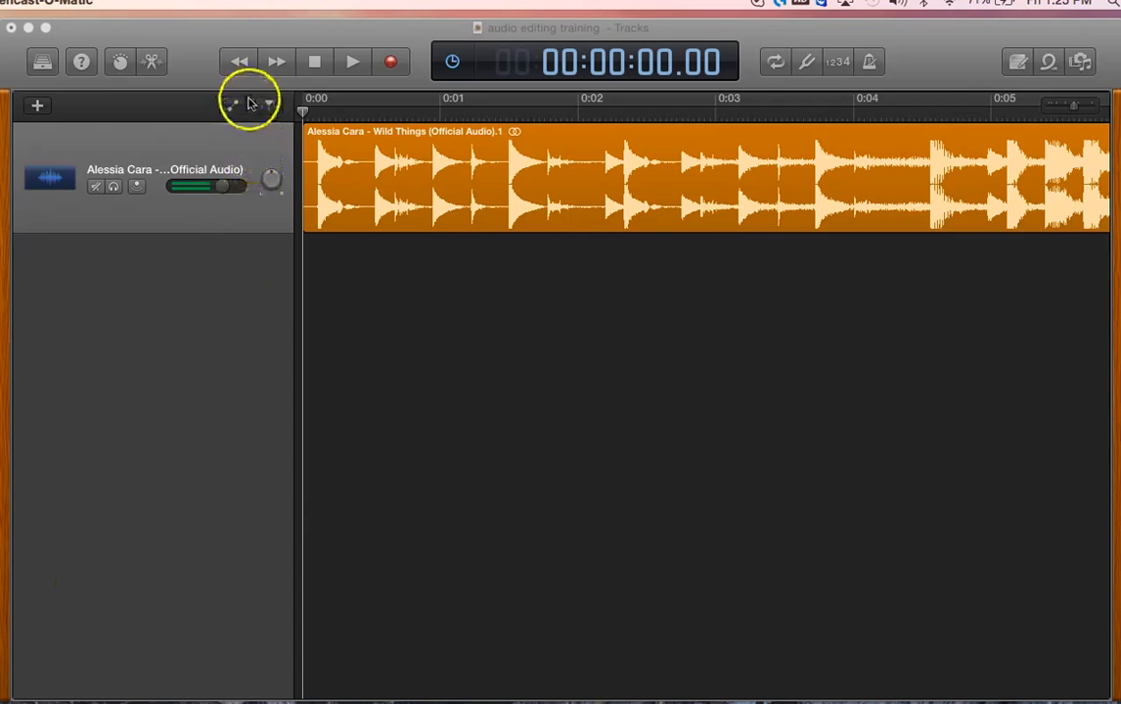
Show automation for the audio track and activate its volume line
{"action": "left_click", "coordinate": [208, 84]}
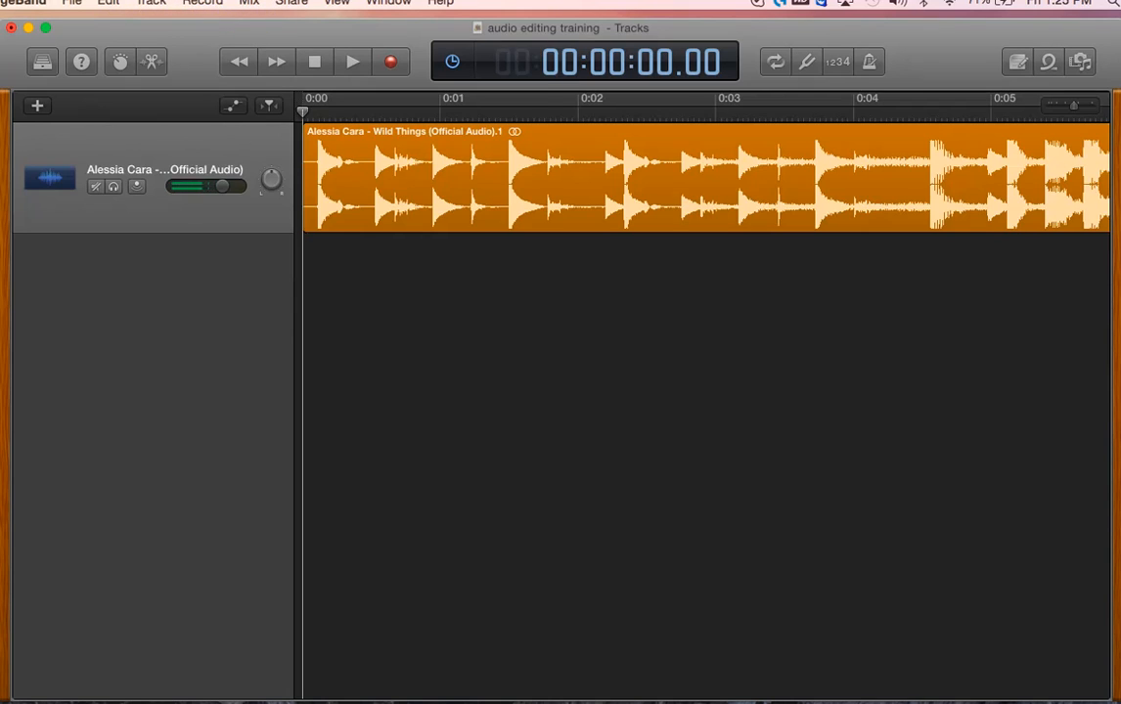
{"action": "left_click", "coordinate": [248, 3]}
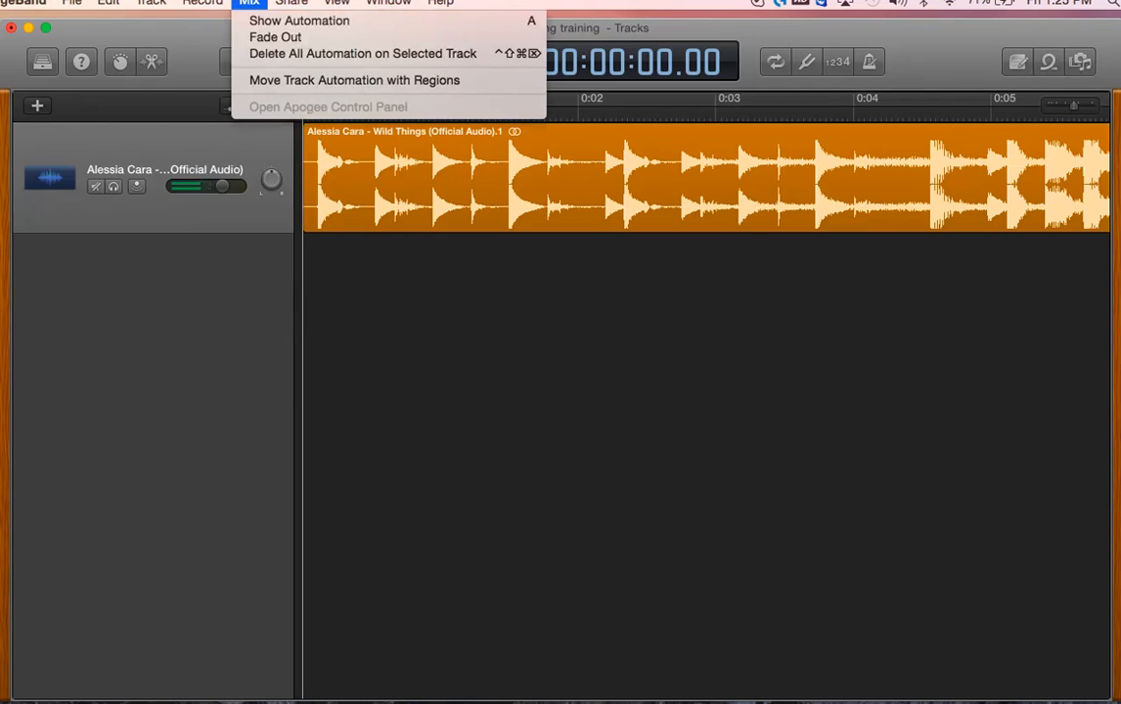
{"action": "left_click", "coordinate": [272, 20]}
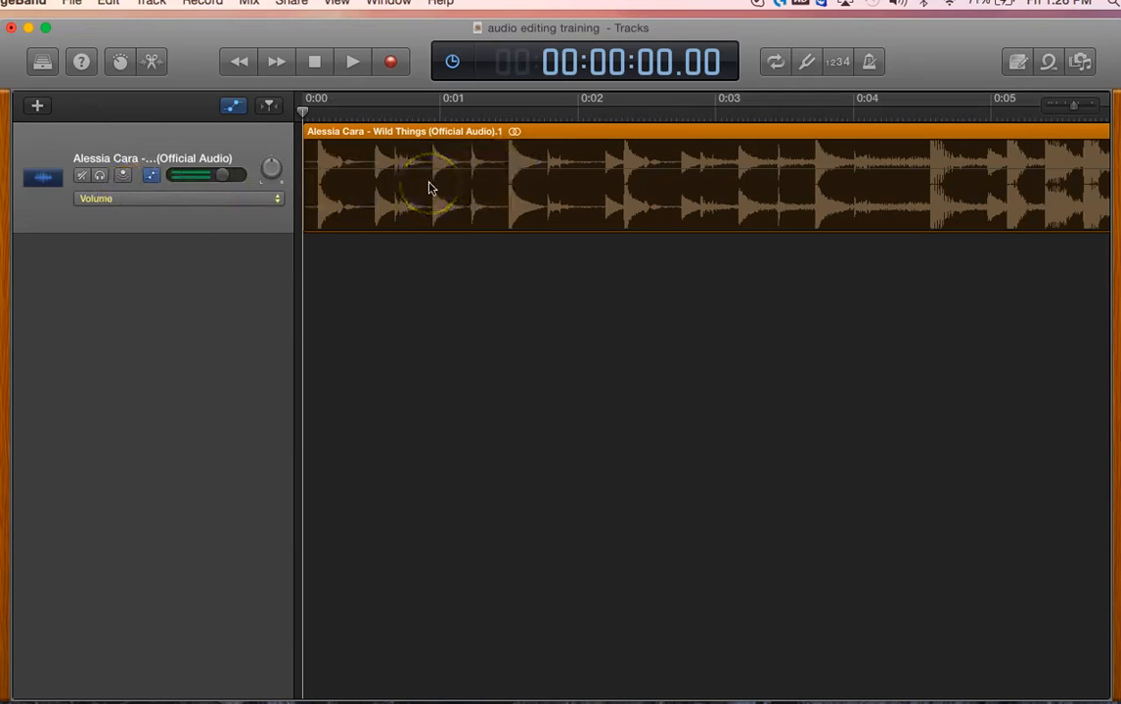
{"action": "left_click", "coordinate": [436, 147]}
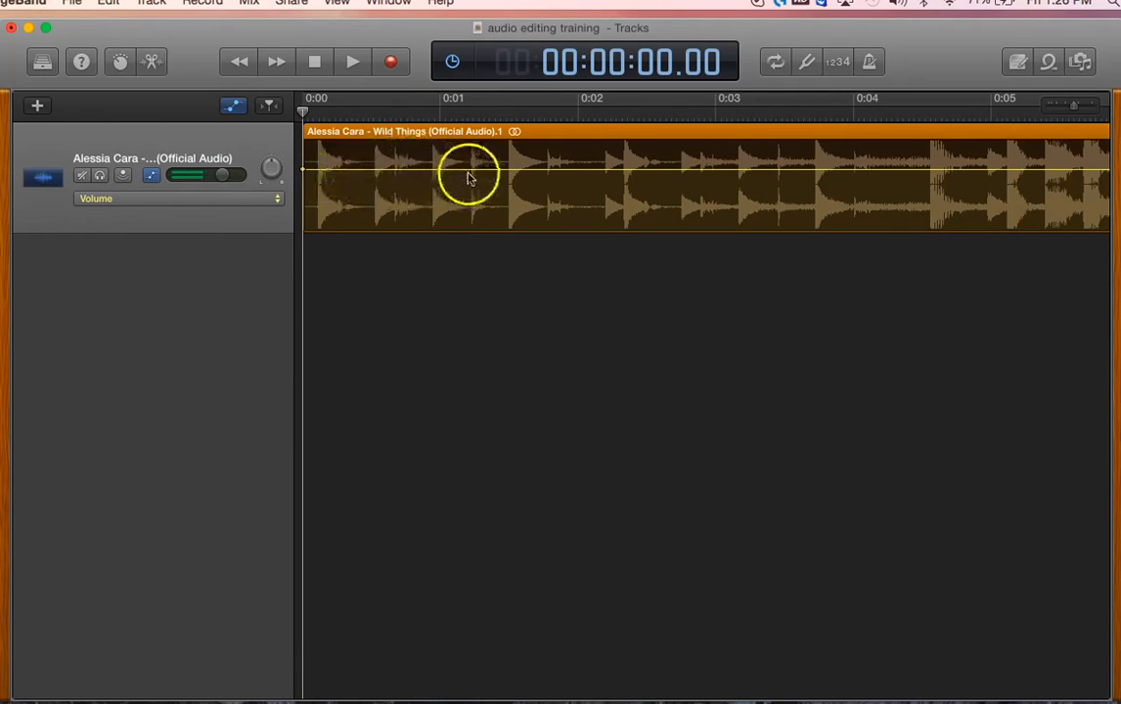
Lower the volume of the entire song slightly by moving the whole volume automation line down
{"action": "left_click", "coordinate": [359, 174]}
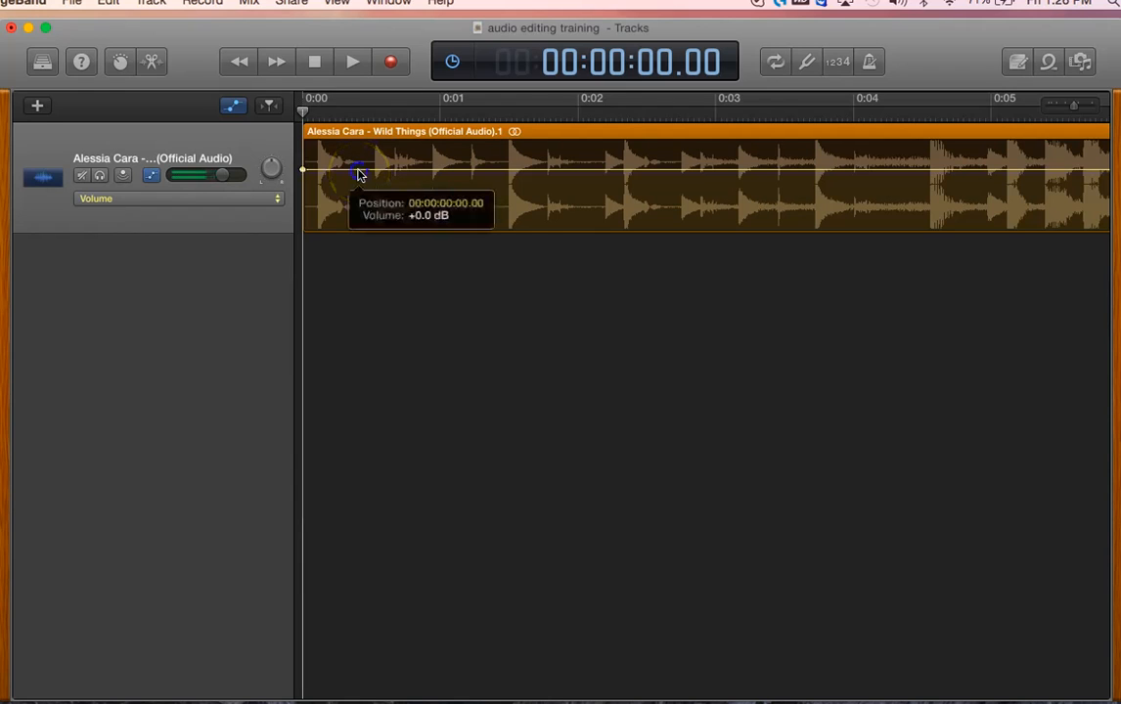
{"action": "left_click_drag", "start_coordinate": [359, 175], "coordinate": [361, 173]}
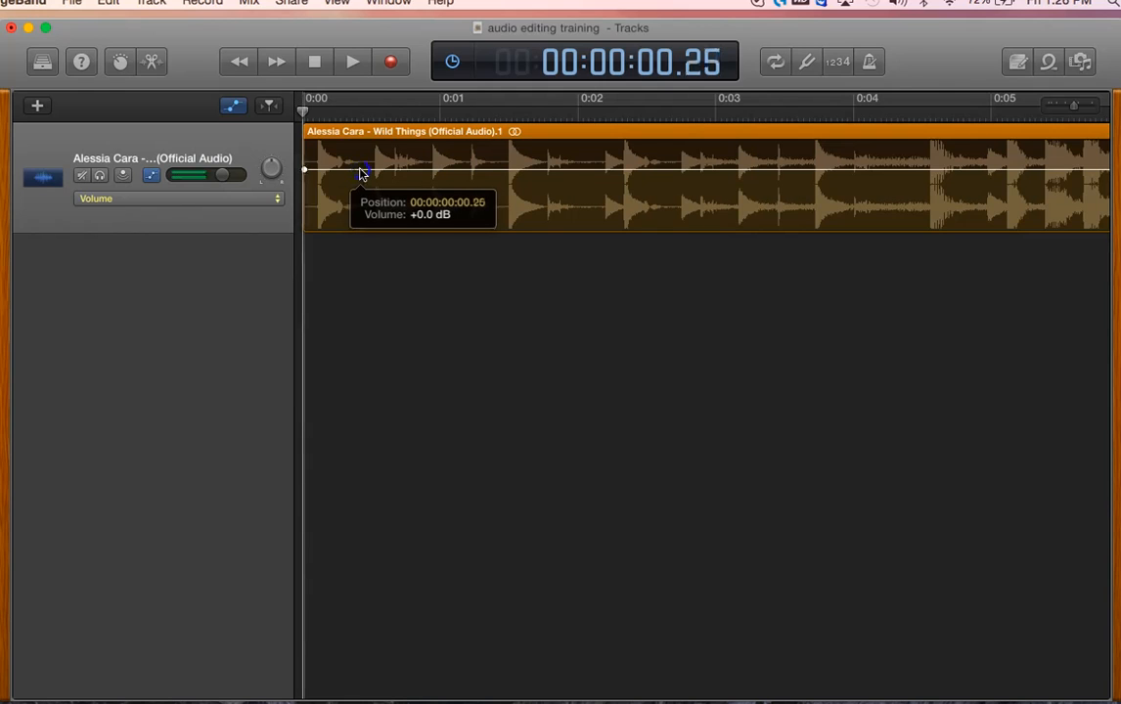
{"action": "left_click_drag", "start_coordinate": [361, 173], "coordinate": [359, 173]}
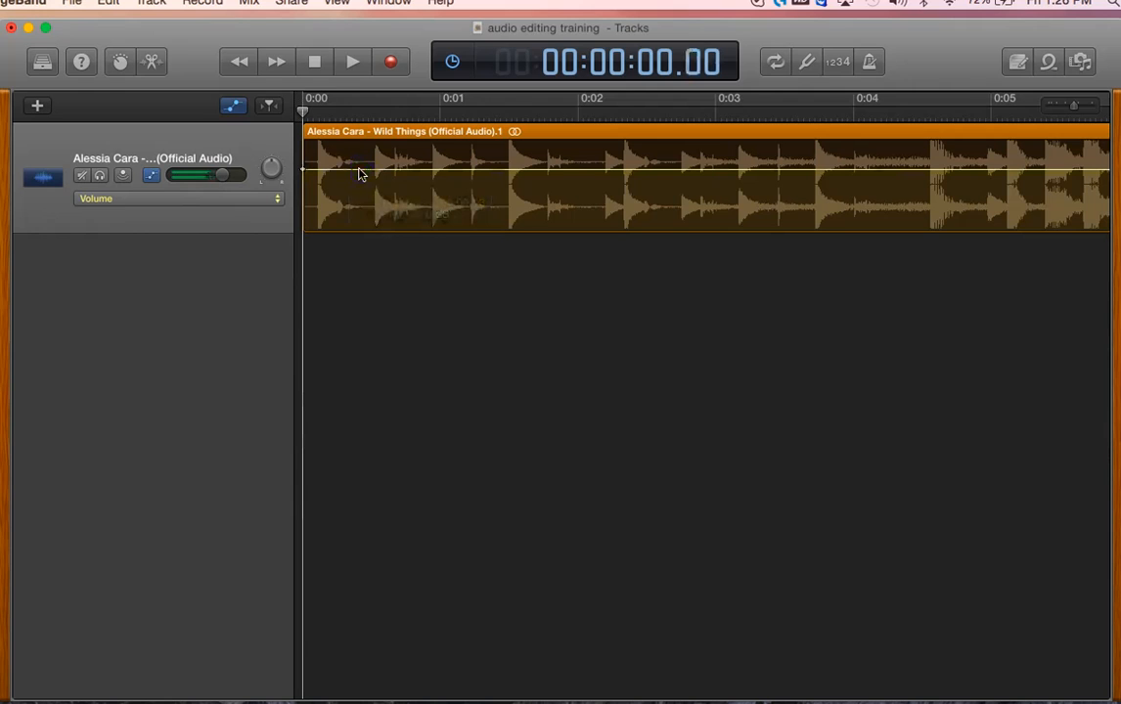
{"action": "left_click", "coordinate": [359, 173]}
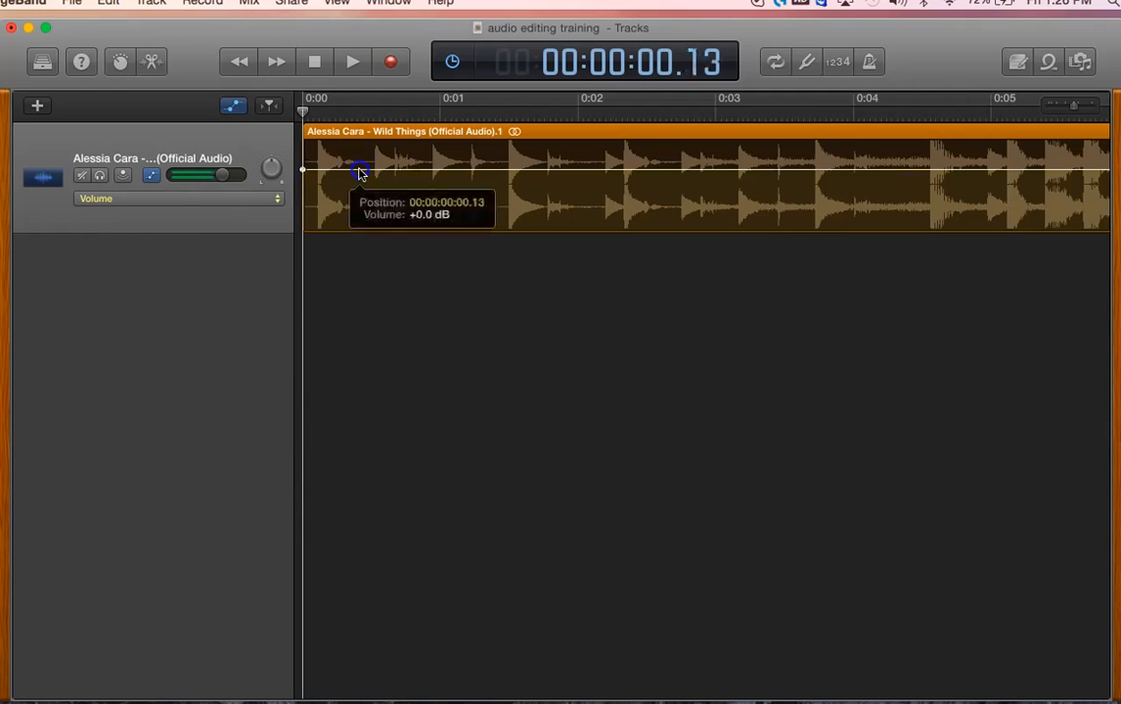
{"action": "mouse_move", "coordinate": [359, 173]}
{"action": "left_mouse_down"}
{"action": "mouse_move", "coordinate": [359, 154]}
{"action": "mouse_move", "coordinate": [358, 228]}
{"action": "mouse_move", "coordinate": [351, 188]}
{"action": "left_mouse_up"}
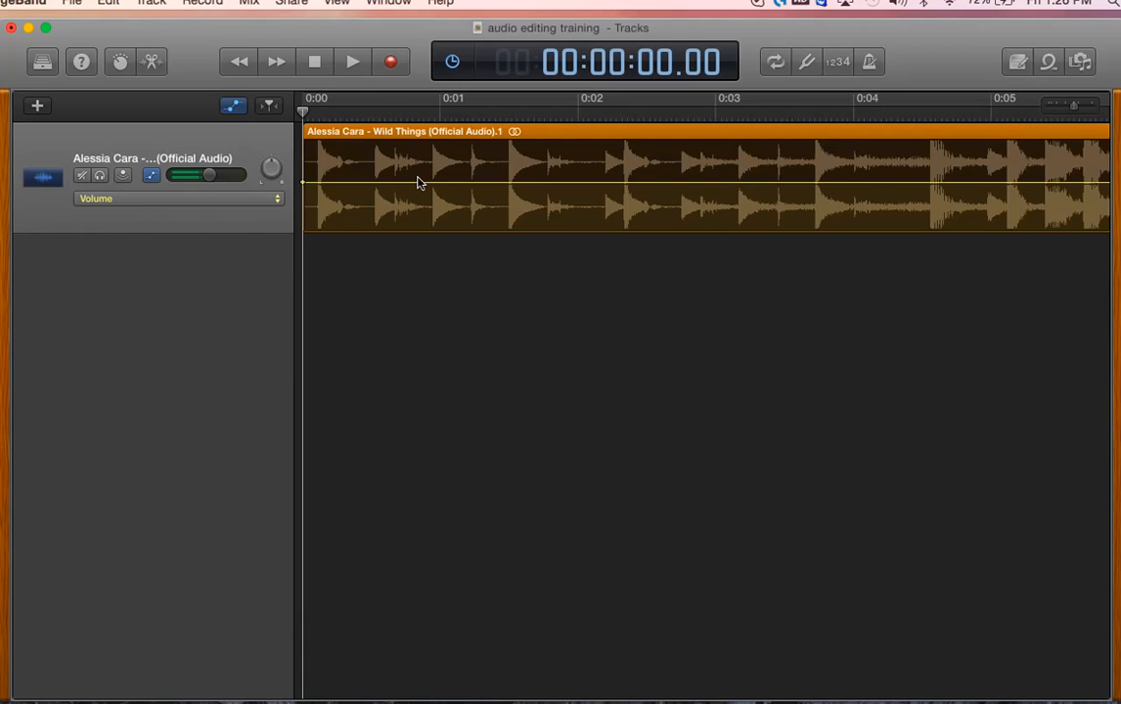
Create a fade-out at the song's end with two volume points, from just before 3:06 down to silence at about 3:07.5
{"action": "scroll", "coordinate": [601, 200], "scroll_direction": "right", "scroll_amount": 15}
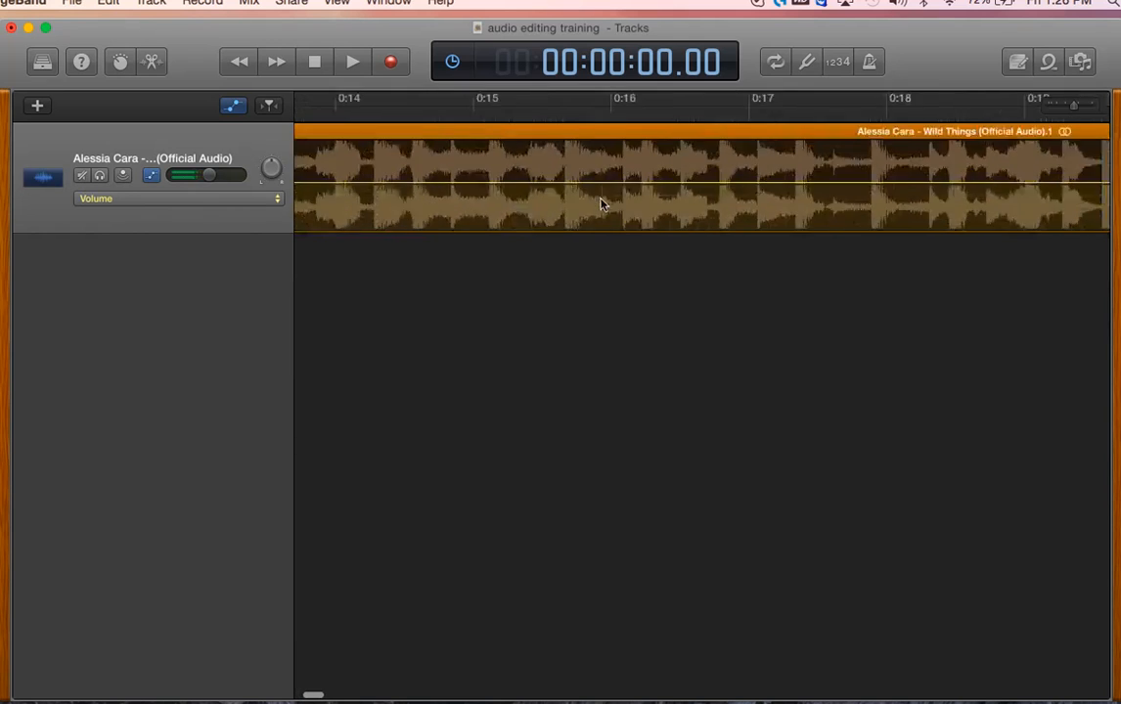
{"action": "scroll", "coordinate": [601, 204], "scroll_direction": "right", "scroll_amount": 20}
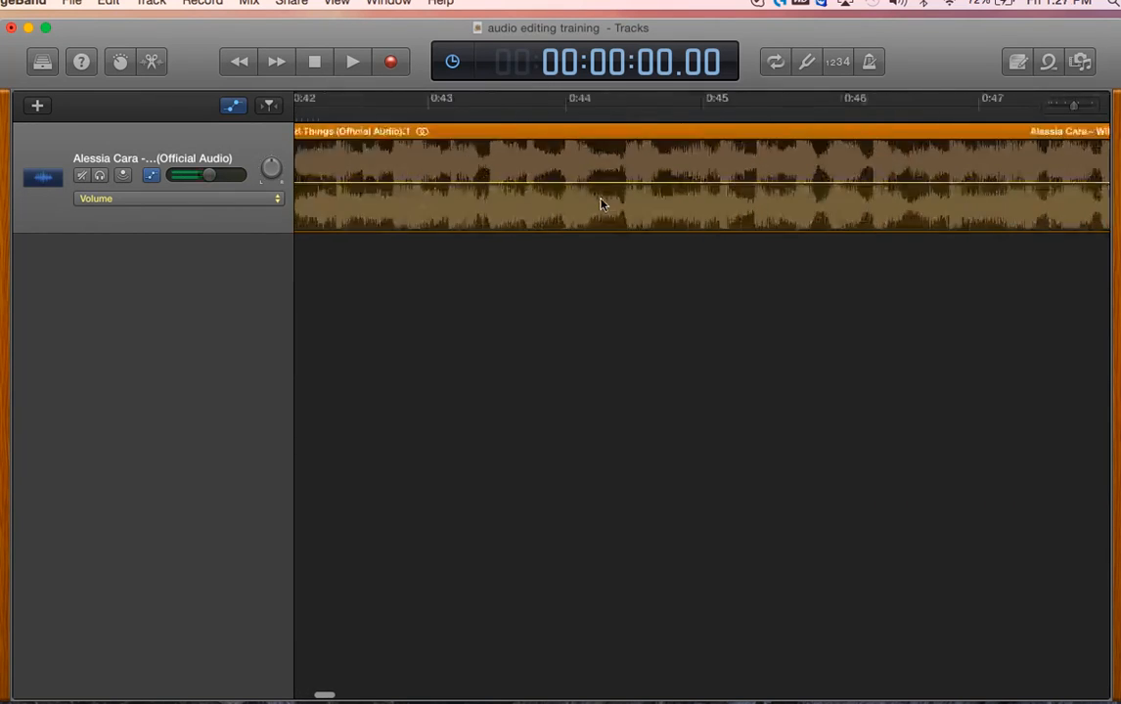
{"action": "scroll", "coordinate": [601, 203], "scroll_direction": "right", "scroll_amount": 20}
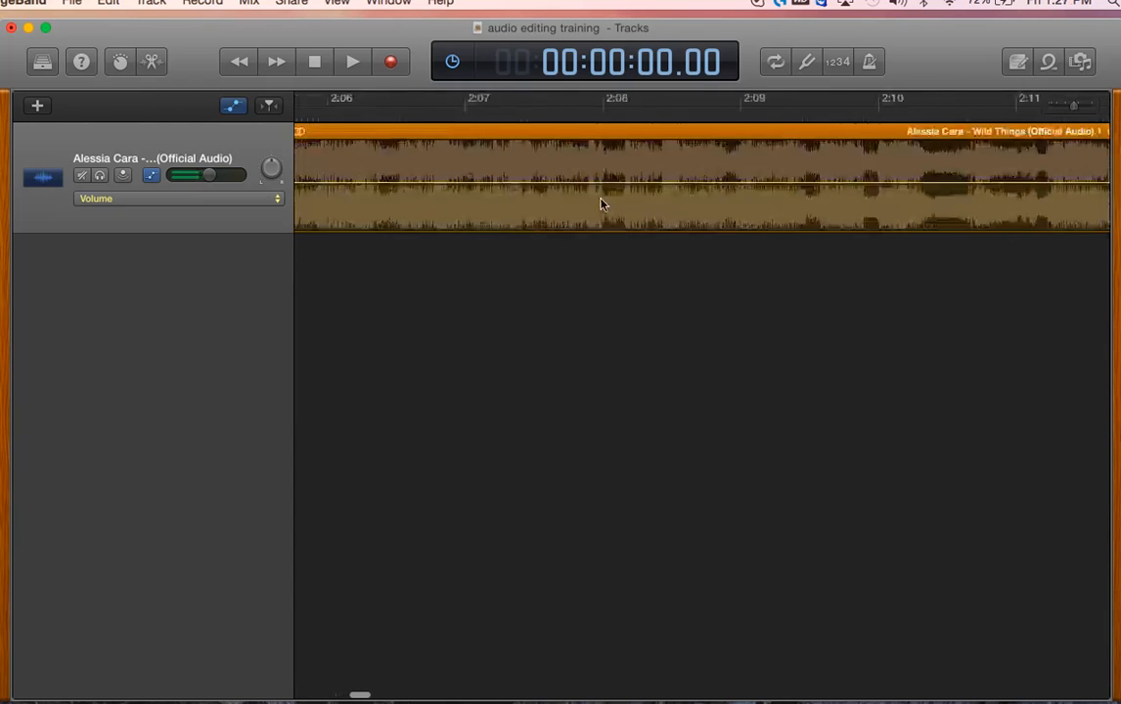
{"action": "scroll", "coordinate": [601, 203], "scroll_direction": "right", "scroll_amount": 20}
{"action": "scroll", "coordinate": [602, 205], "scroll_direction": "left", "scroll_amount": 15}
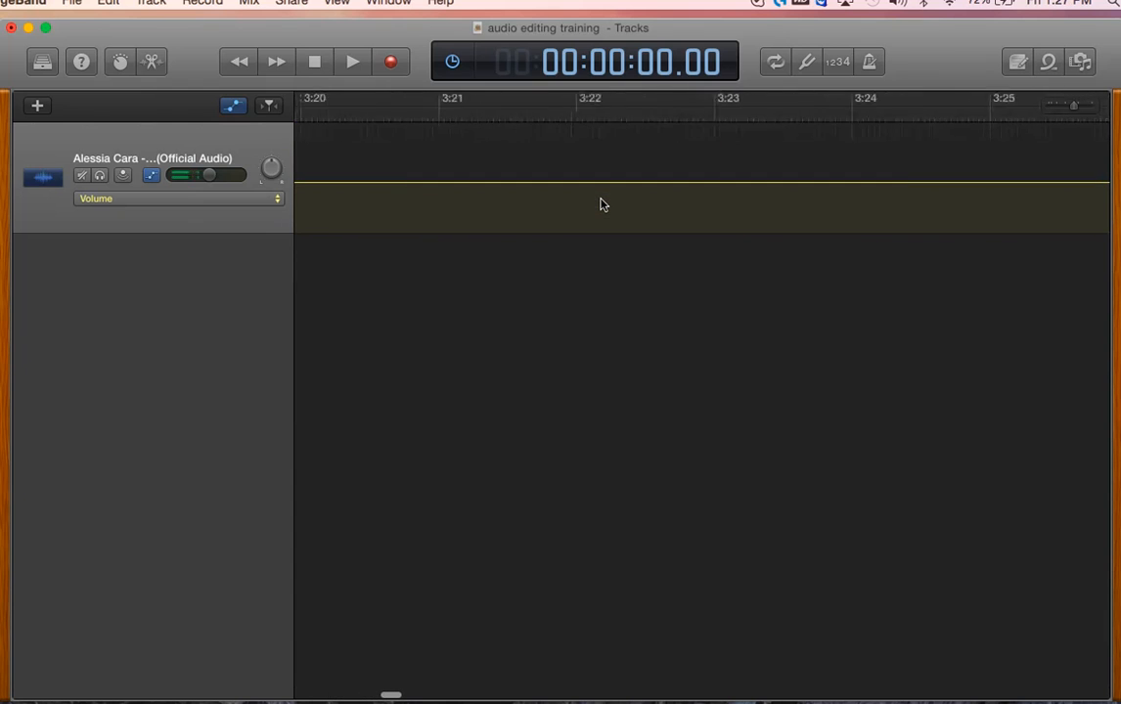
{"action": "scroll", "coordinate": [602, 205], "scroll_direction": "left", "scroll_amount": 6}
{"action": "scroll", "coordinate": [603, 205], "scroll_direction": "right", "scroll_amount": 2}
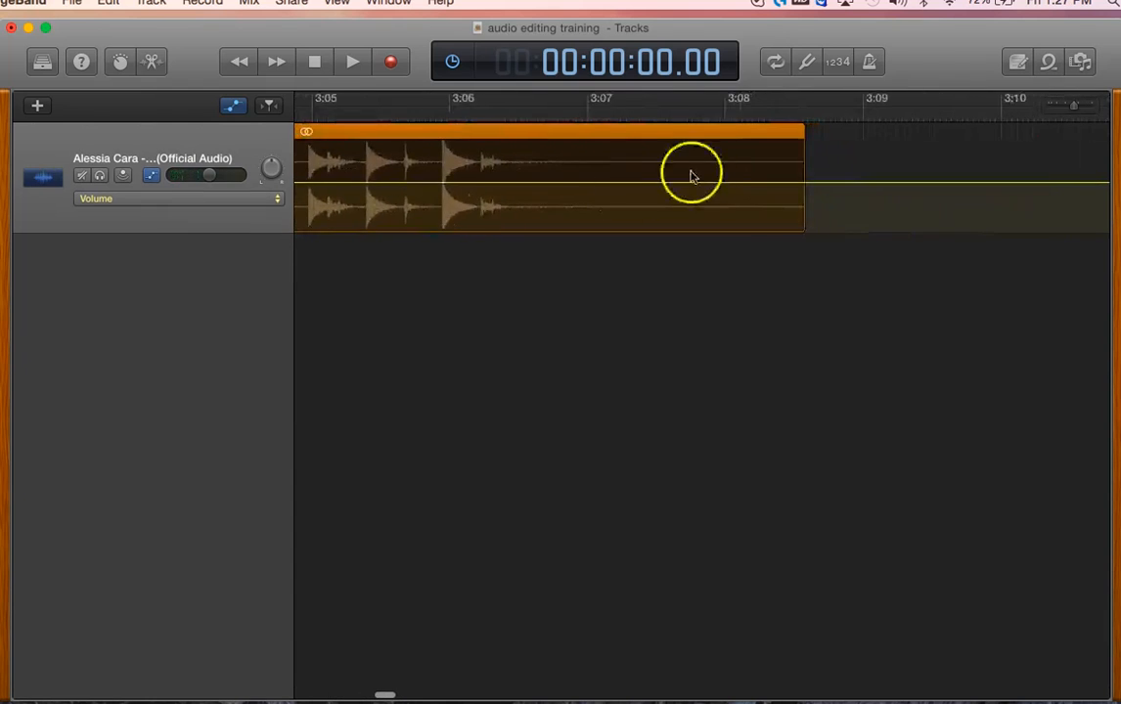
{"action": "scroll", "coordinate": [527, 208], "scroll_direction": "left", "scroll_amount": 4}
{"action": "scroll", "coordinate": [525, 208], "scroll_direction": "right", "scroll_amount": 1}
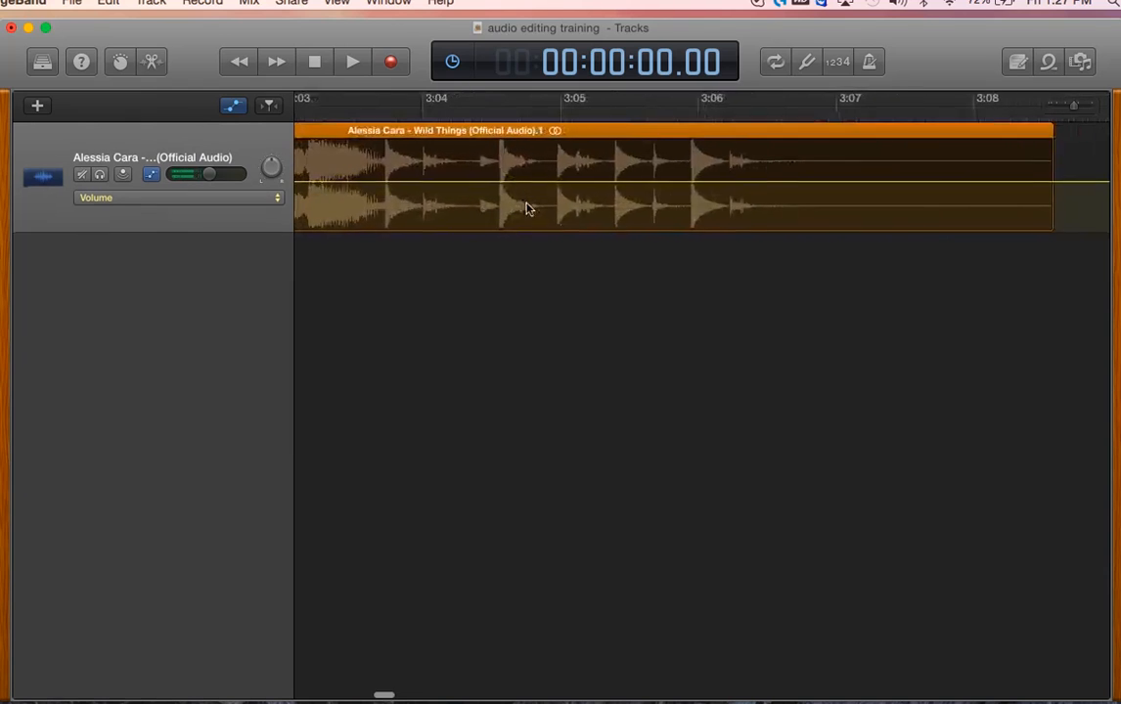
{"action": "left_click", "coordinate": [662, 183]}
{"action": "left_click", "coordinate": [862, 184]}
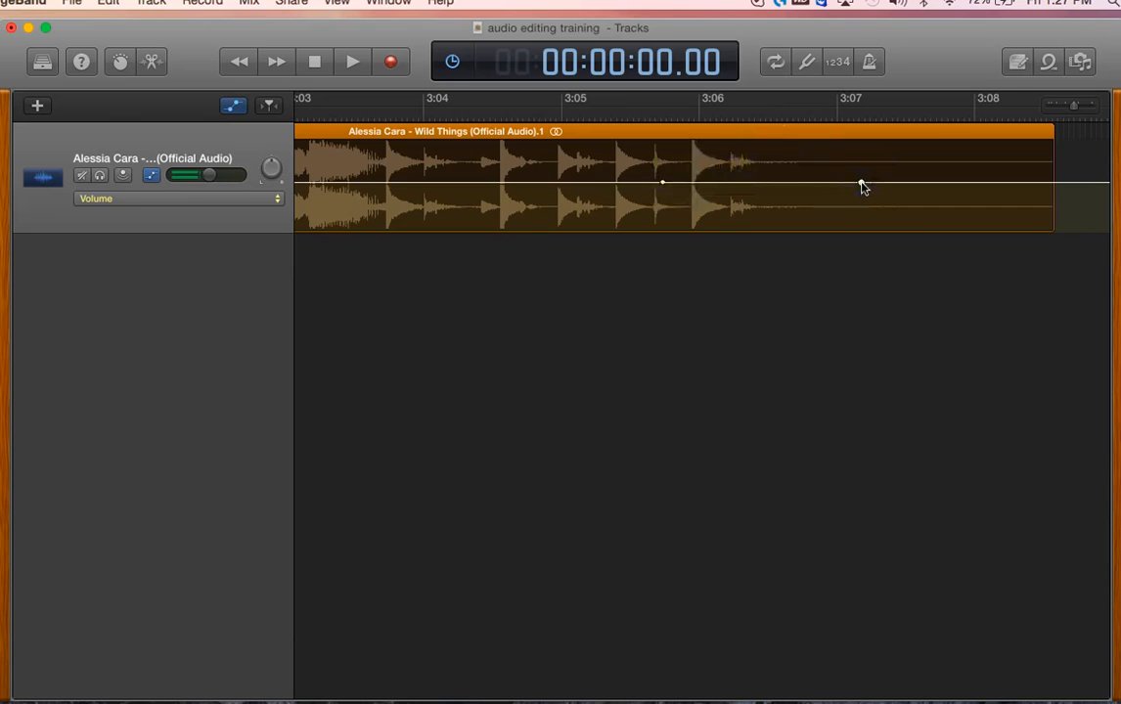
{"action": "left_click", "coordinate": [862, 185]}
{"action": "left_click", "coordinate": [861, 184]}
{"action": "left_click_drag", "start_coordinate": [861, 184], "coordinate": [920, 233]}
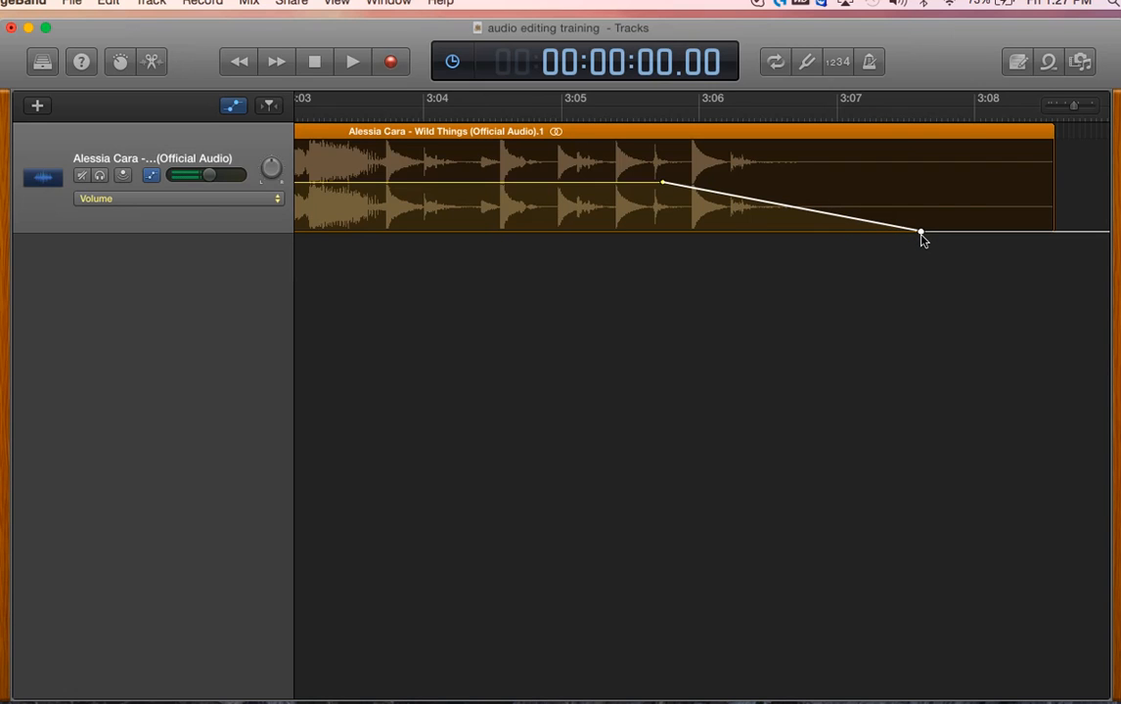
Play back the last seconds of the song to listen to the fade-out
{"action": "left_click_drag", "start_coordinate": [1077, 110], "coordinate": [1066, 108]}
{"action": "scroll", "coordinate": [658, 198], "scroll_direction": "left", "scroll_amount": 3}
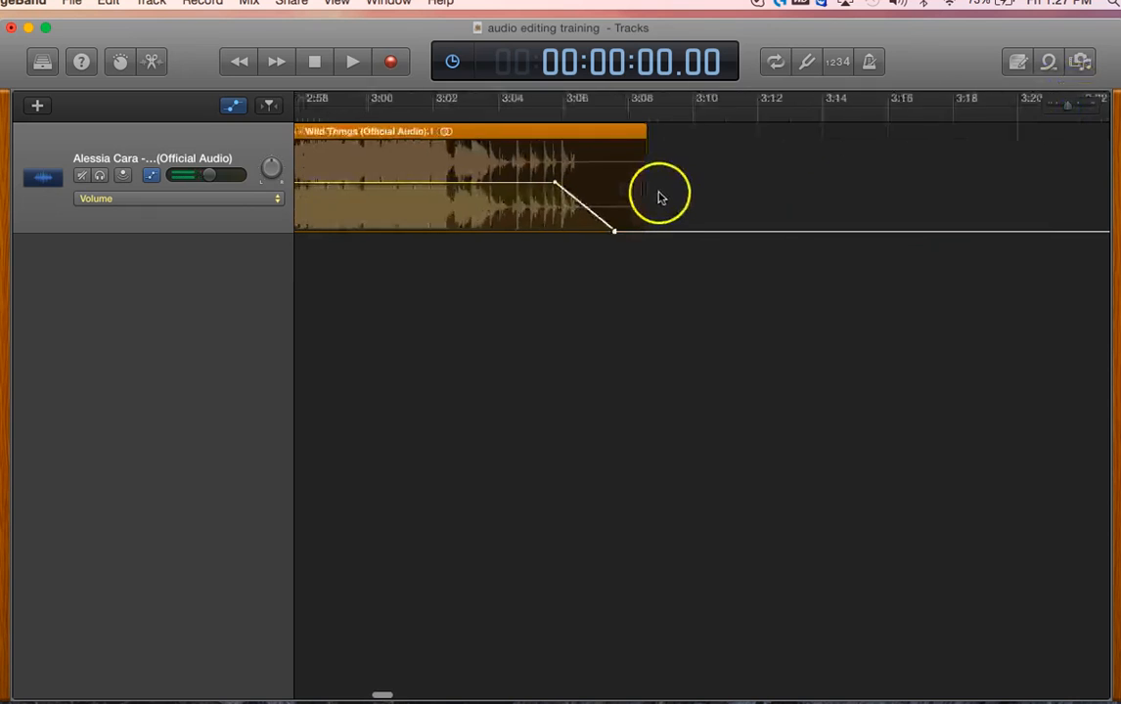
{"action": "scroll", "coordinate": [659, 198], "scroll_direction": "left", "scroll_amount": 2}
{"action": "left_click", "coordinate": [509, 115]}
{"action": "key", "text": "space"}
{"action": "scroll", "coordinate": [508, 115], "scroll_direction": "left", "scroll_amount": 2}
{"action": "scroll", "coordinate": [509, 114], "scroll_direction": "left", "scroll_amount": 2}
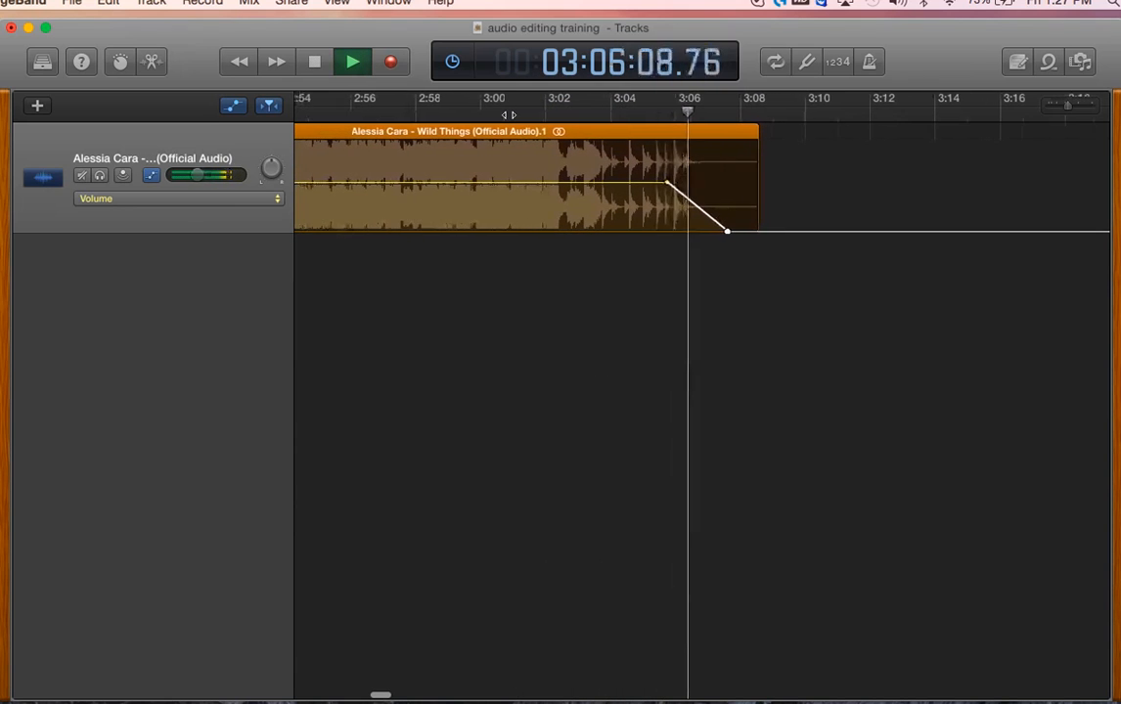
{"action": "key", "text": "space"}
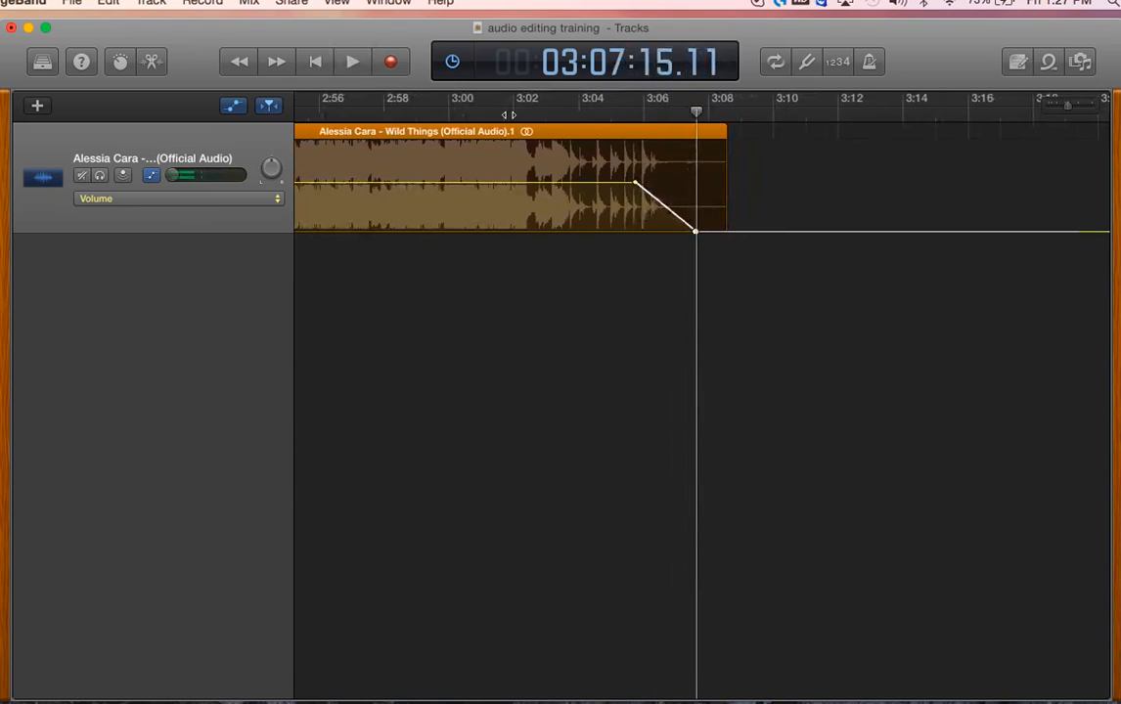
{"action": "left_click", "coordinate": [471, 140]}
{"action": "key", "text": "space"}
{"action": "left_click", "coordinate": [352, 62]}
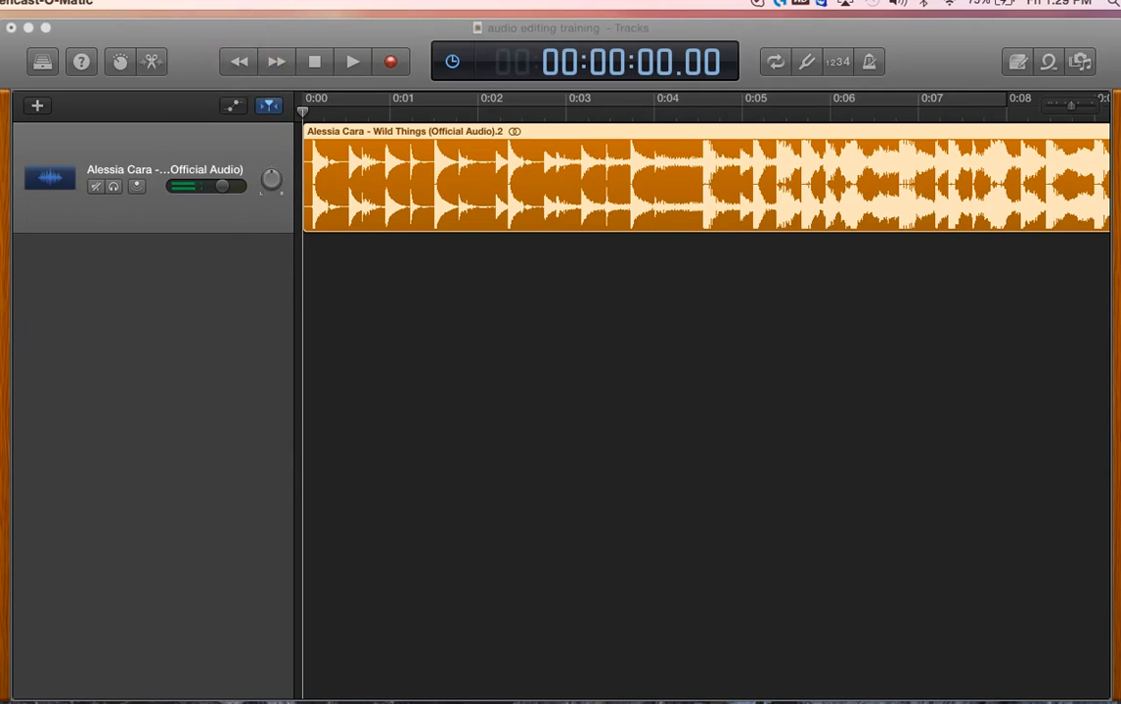
Show the volume automation of the shortened song's track and lower its whole volume line
{"action": "left_click", "coordinate": [139, 39]}
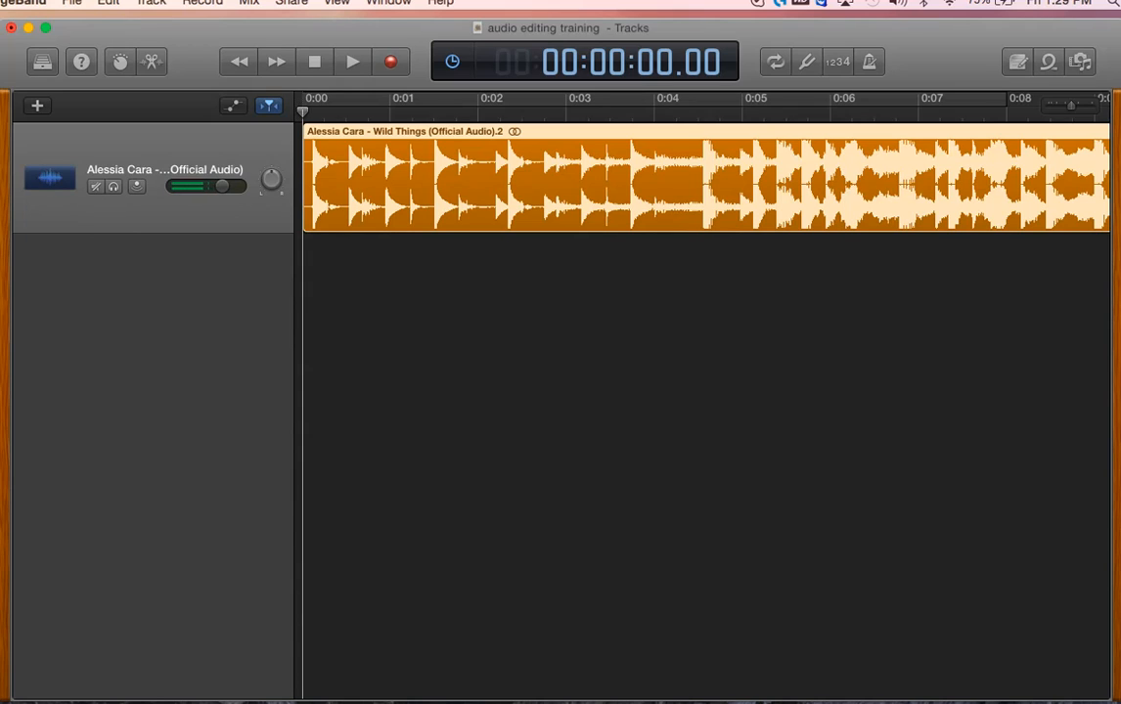
{"action": "left_click", "coordinate": [249, 3]}
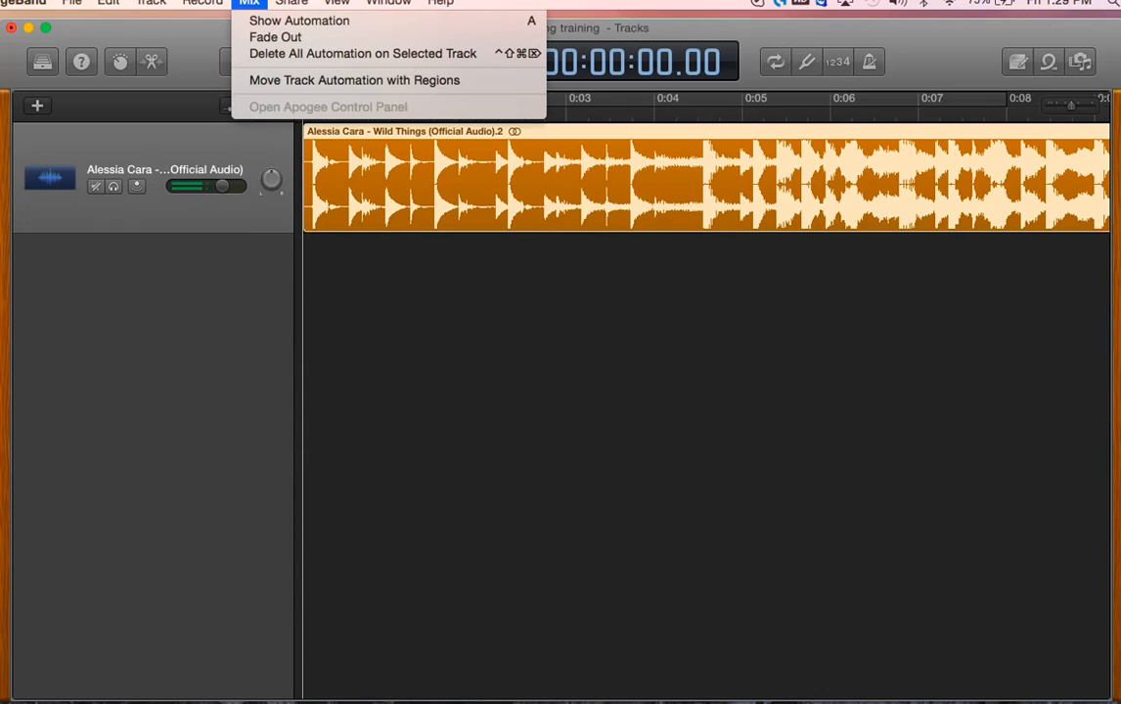
{"action": "left_click", "coordinate": [260, 21]}
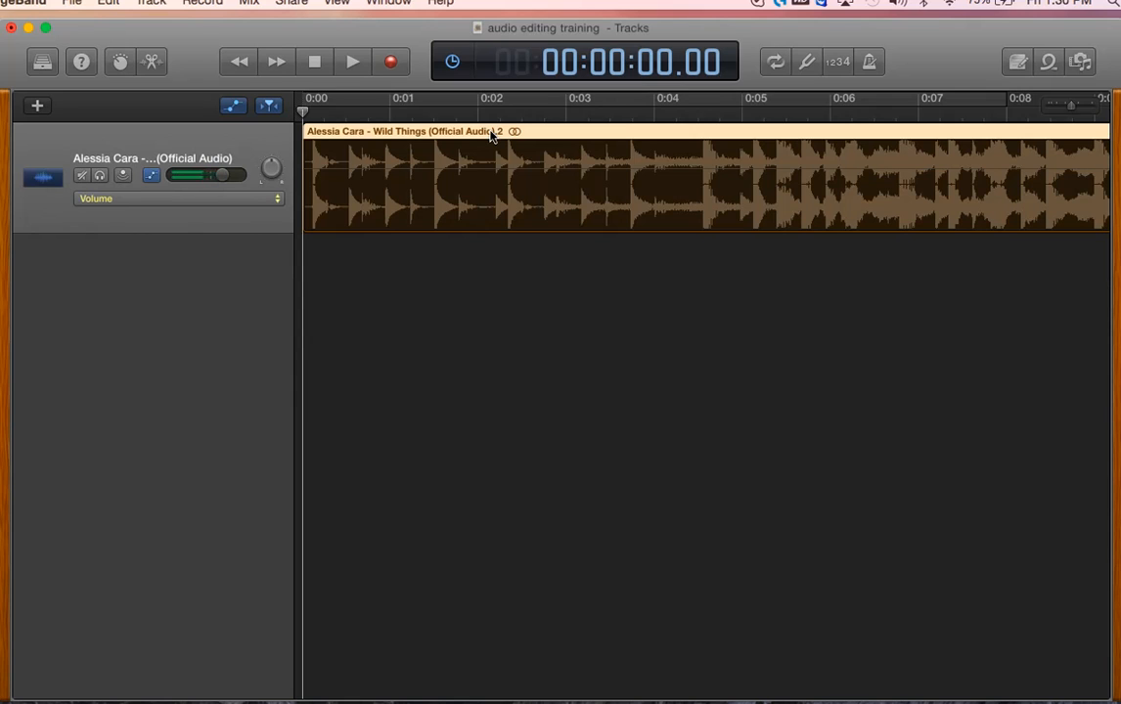
{"action": "left_click", "coordinate": [431, 137]}
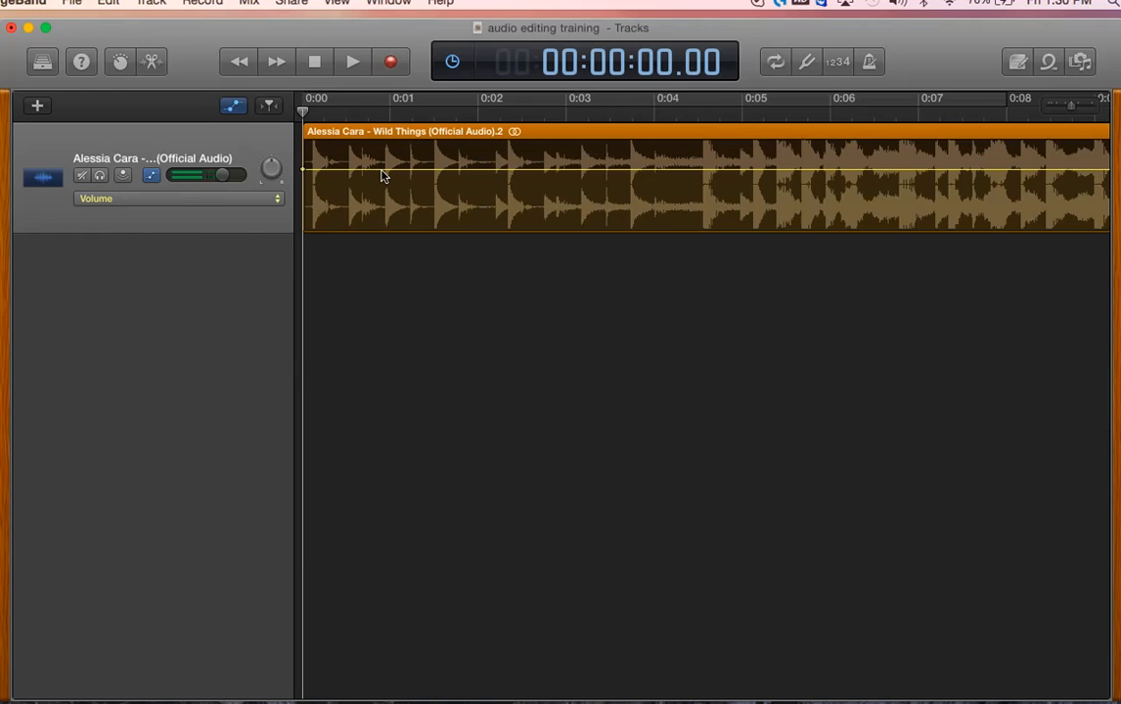
{"action": "mouse_move", "coordinate": [383, 174]}
{"action": "left_mouse_down"}
{"action": "mouse_move", "coordinate": [386, 157]}
{"action": "mouse_move", "coordinate": [385, 215]}
{"action": "mouse_move", "coordinate": [387, 197]}
{"action": "left_mouse_up"}
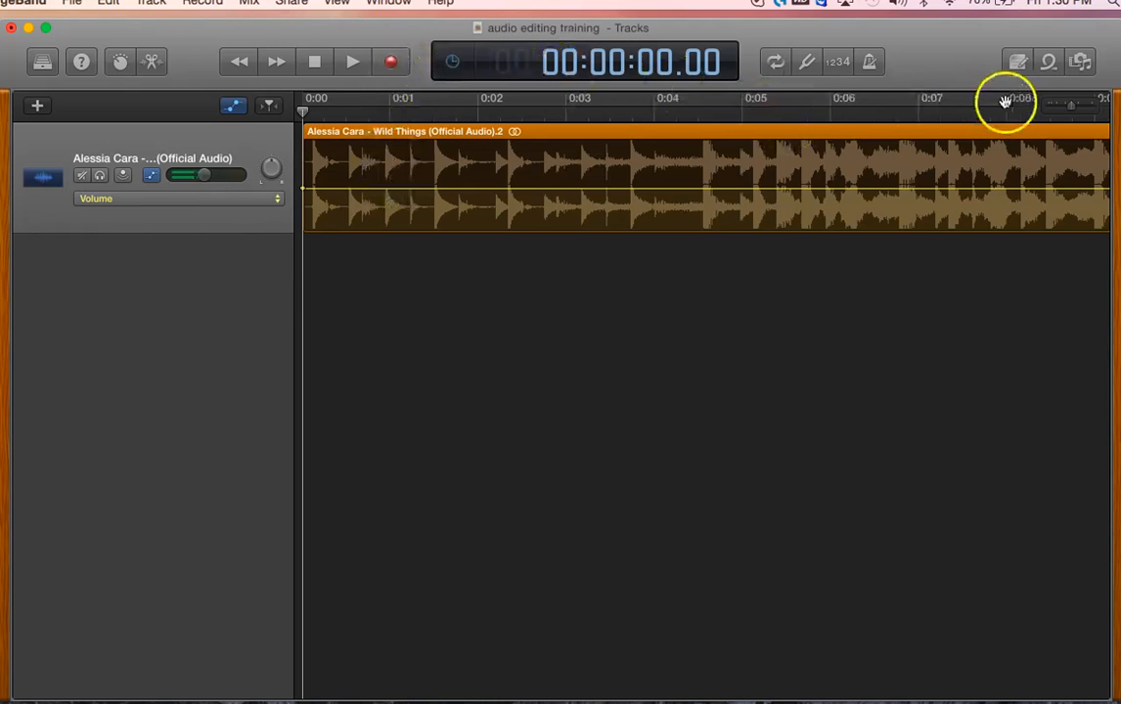
Add volume points at about 0:38 and 0:38:12 near the shortened region's end, and lower the second one to silence
{"action": "left_click_drag", "start_coordinate": [1073, 106], "coordinate": [1066, 110]}
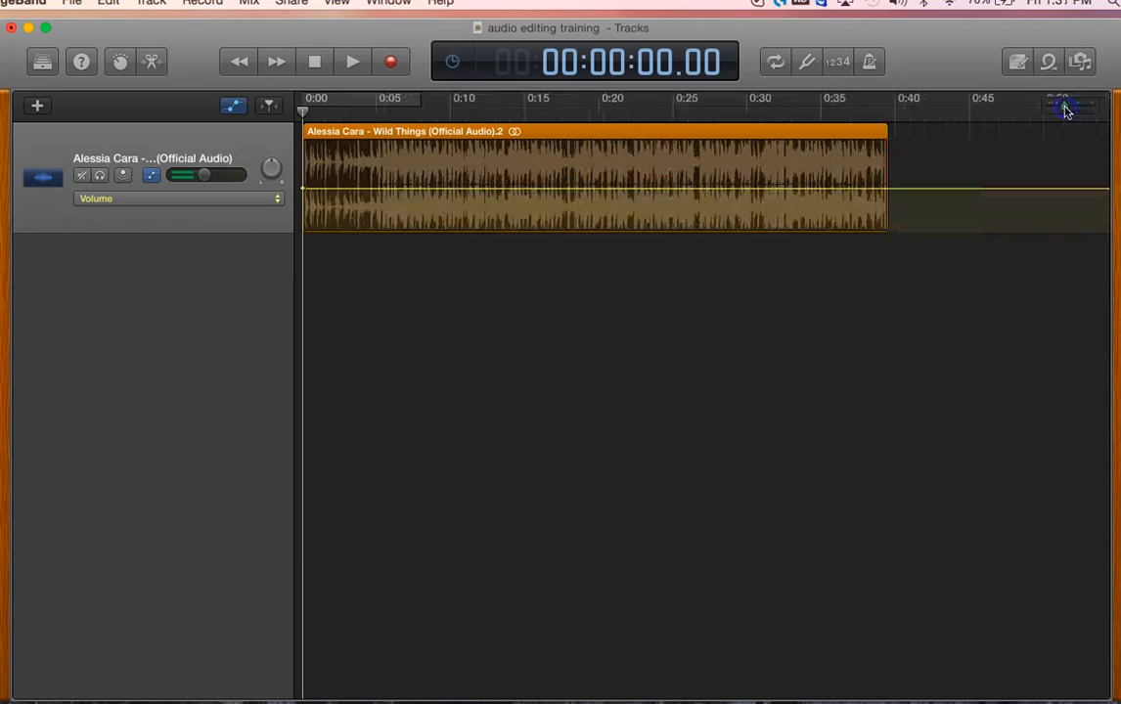
{"action": "left_click", "coordinate": [863, 113]}
{"action": "scroll", "coordinate": [859, 162], "scroll_direction": "right", "scroll_amount": 5}
{"action": "scroll", "coordinate": [859, 162], "scroll_direction": "right", "scroll_amount": 10}
{"action": "scroll", "coordinate": [859, 162], "scroll_direction": "left", "scroll_amount": 8}
{"action": "left_click_drag", "start_coordinate": [1066, 108], "coordinate": [1086, 109]}
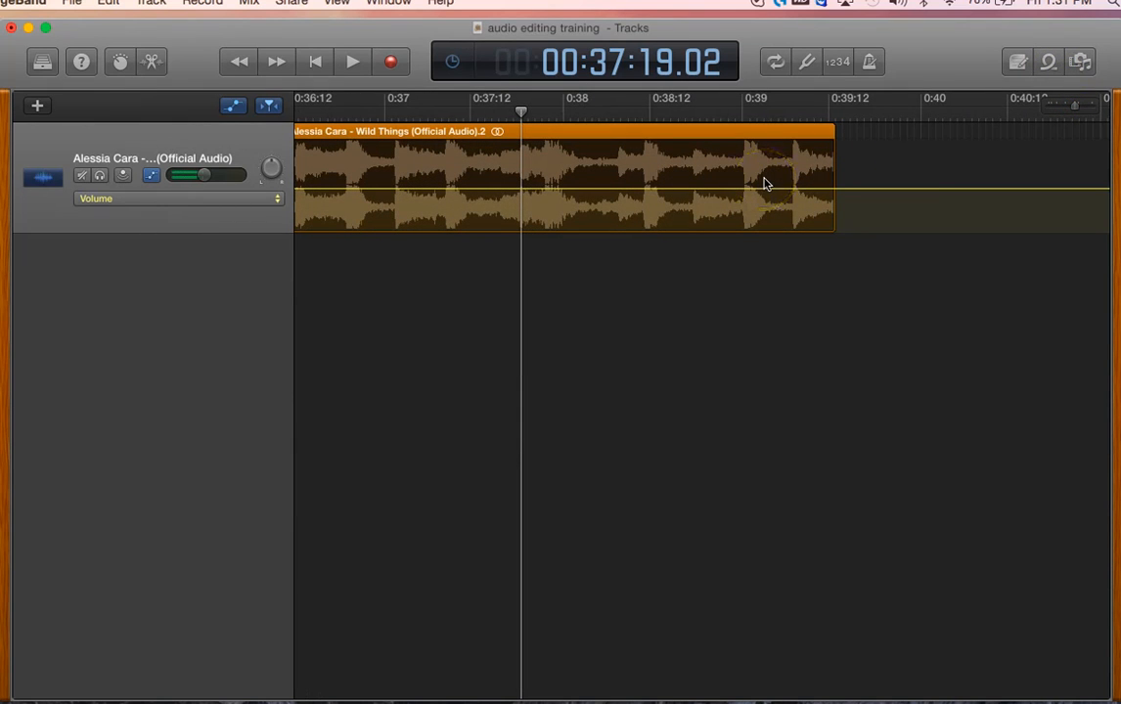
{"action": "left_click", "coordinate": [565, 191]}
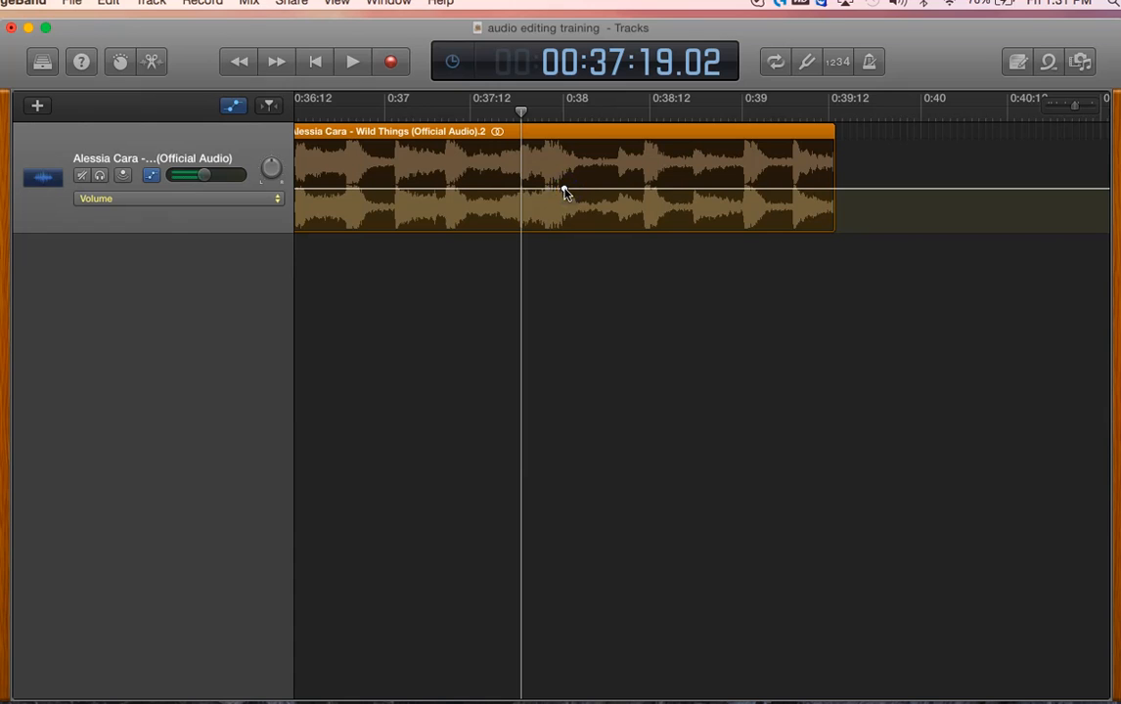
{"action": "left_click", "coordinate": [656, 192]}
{"action": "left_click_drag", "start_coordinate": [654, 189], "coordinate": [656, 234]}
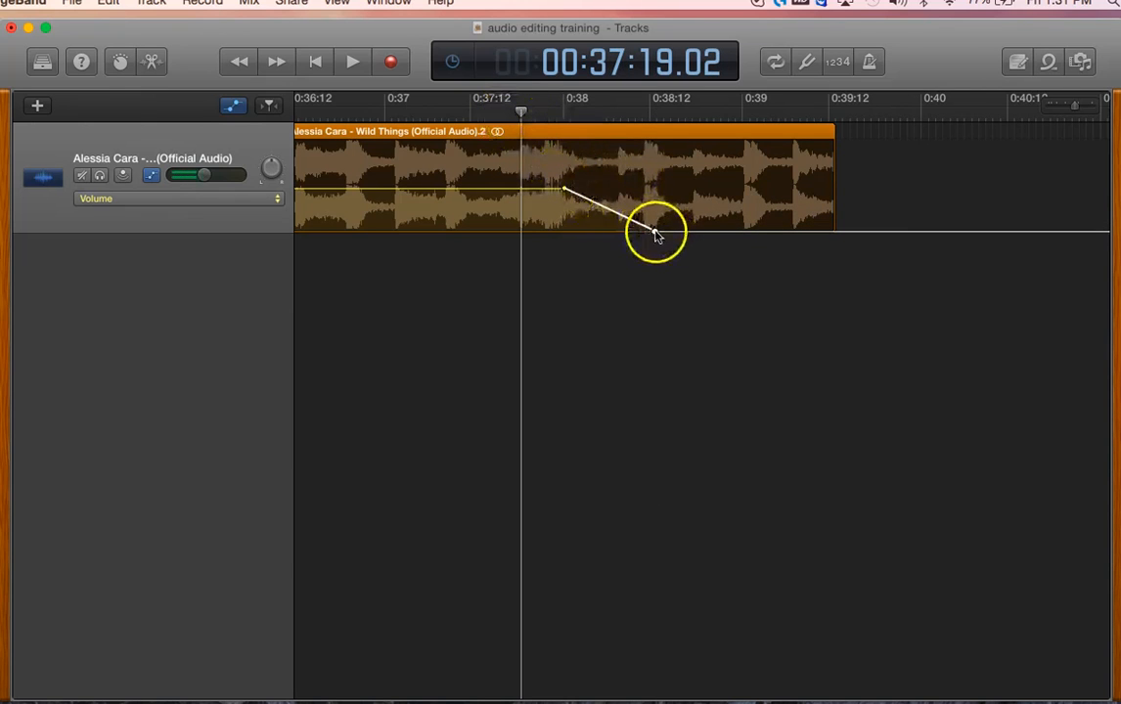
Shift the fade-out so it starts at about 0:39:06 and reaches silence just past the region's end
{"action": "left_click_drag", "start_coordinate": [656, 235], "coordinate": [813, 188]}
{"action": "left_click", "coordinate": [603, 177]}
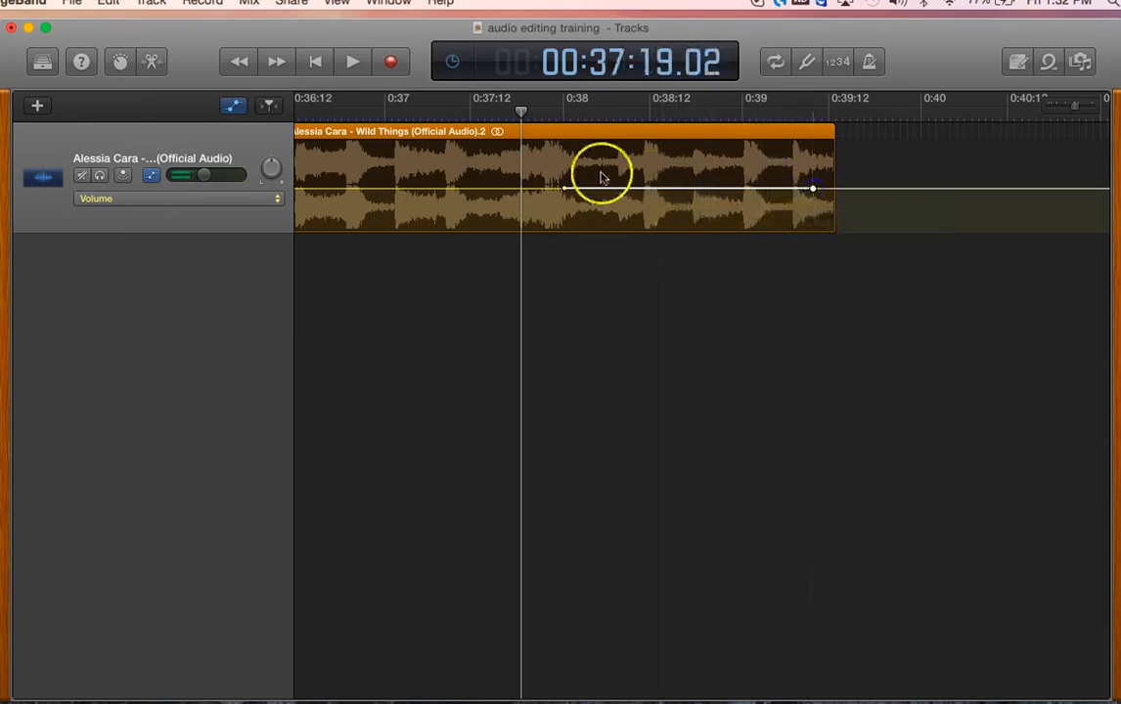
{"action": "left_click_drag", "start_coordinate": [565, 187], "coordinate": [853, 241]}
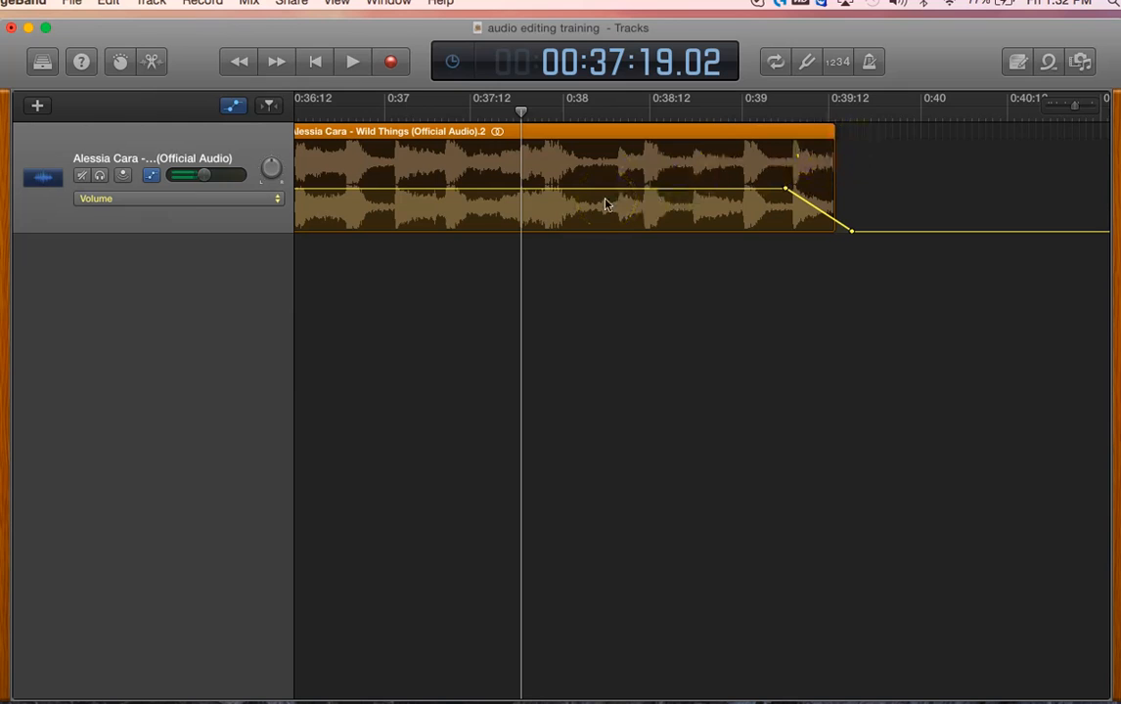
Play back the fade-out, and lengthen it by moving its start point back to just after 0:38
{"action": "key", "text": "space"}
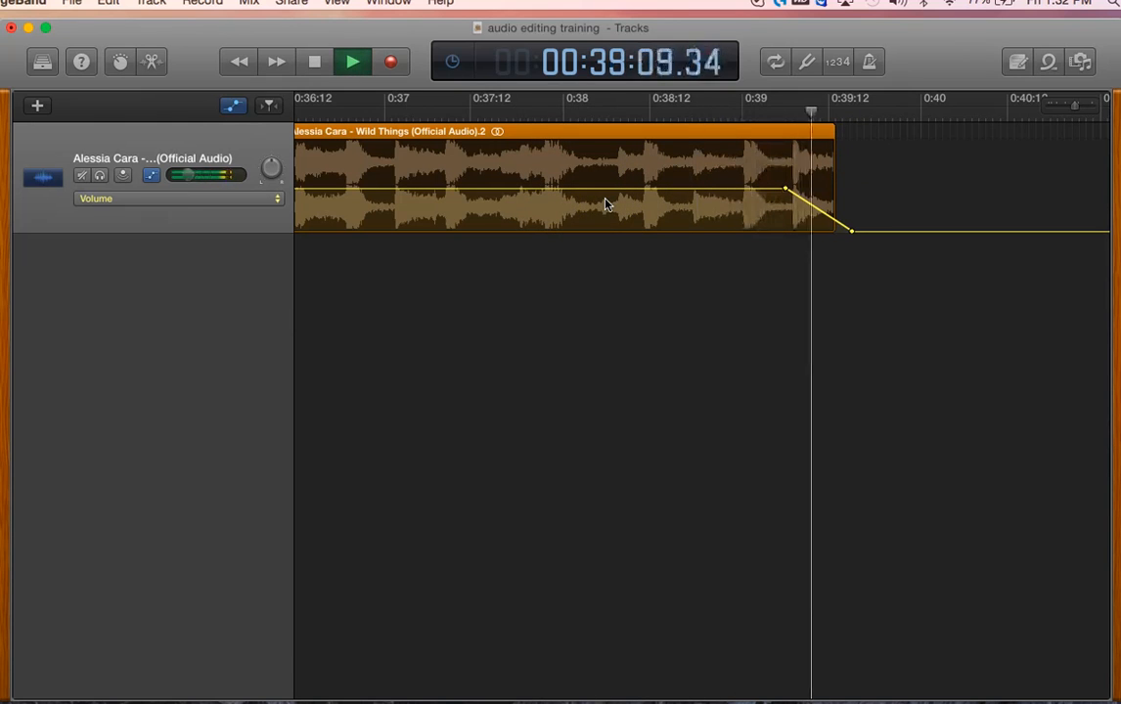
{"action": "key", "text": "space"}
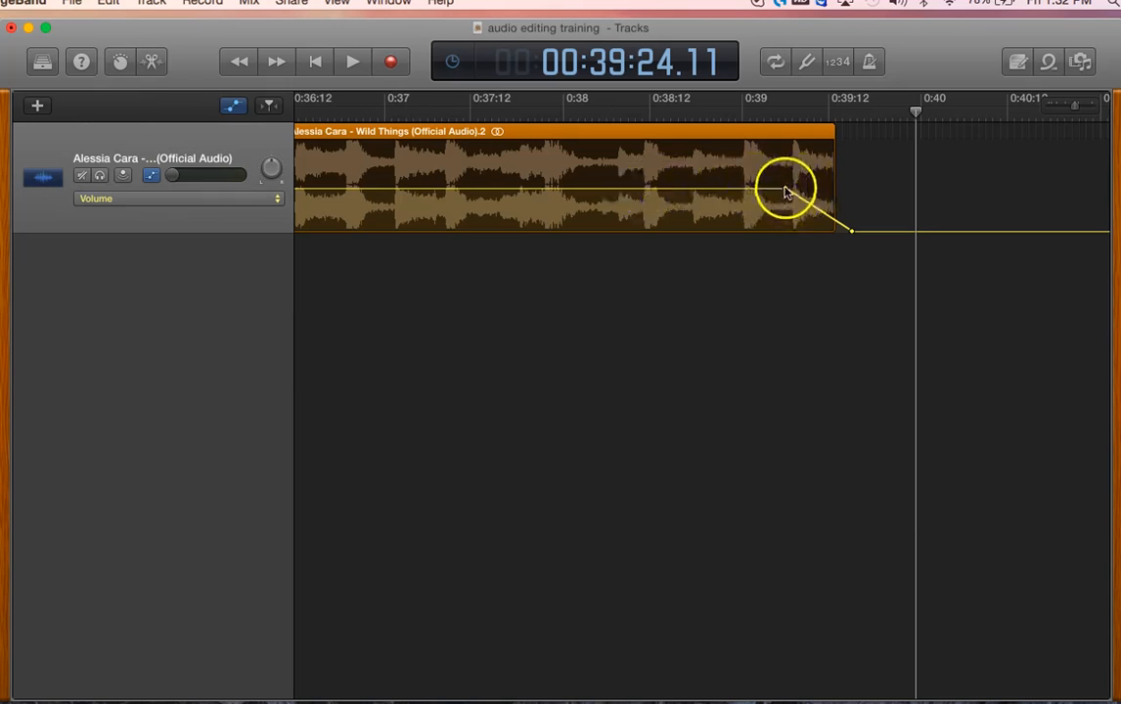
{"action": "left_click_drag", "start_coordinate": [785, 193], "coordinate": [581, 187]}
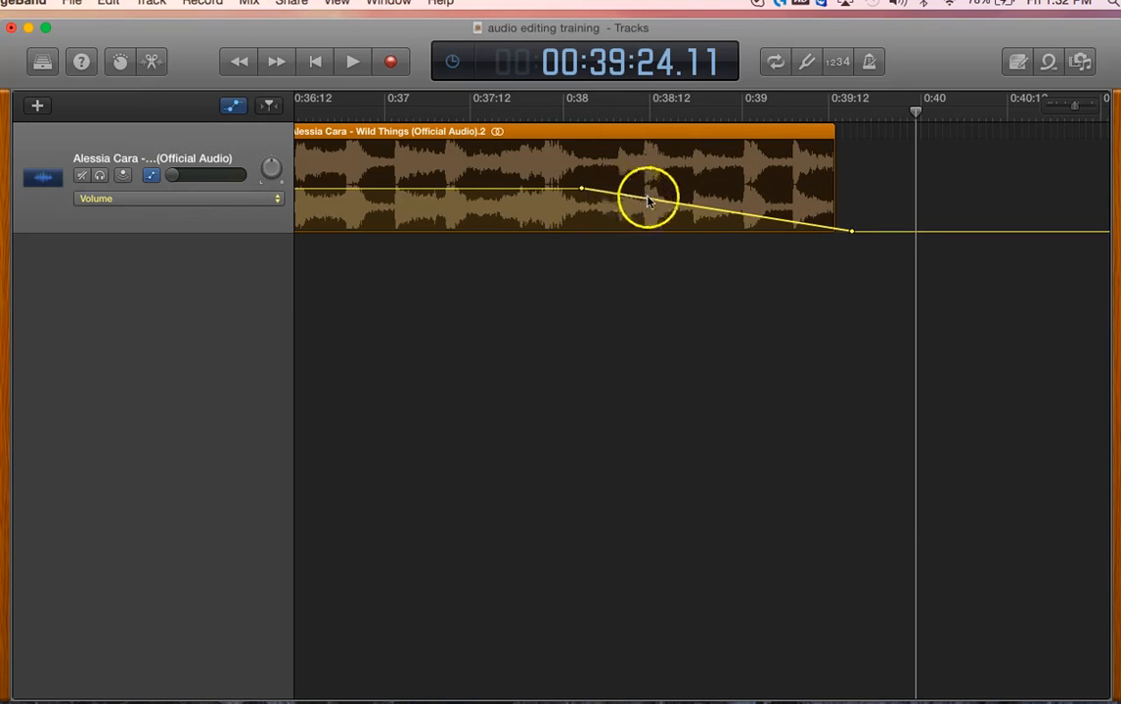
Play back the lengthened fade-out from about 0:37:06 until past the region's end
{"action": "left_click", "coordinate": [446, 112]}
{"action": "key", "text": "space"}
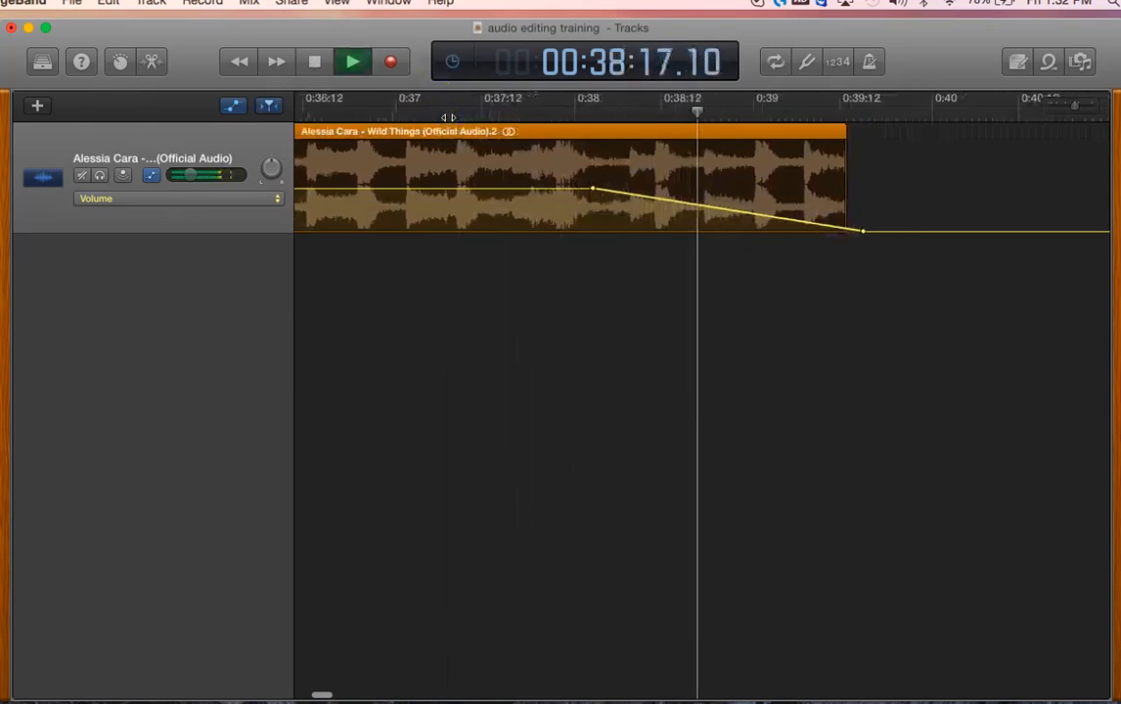
{"action": "key", "text": "space"}
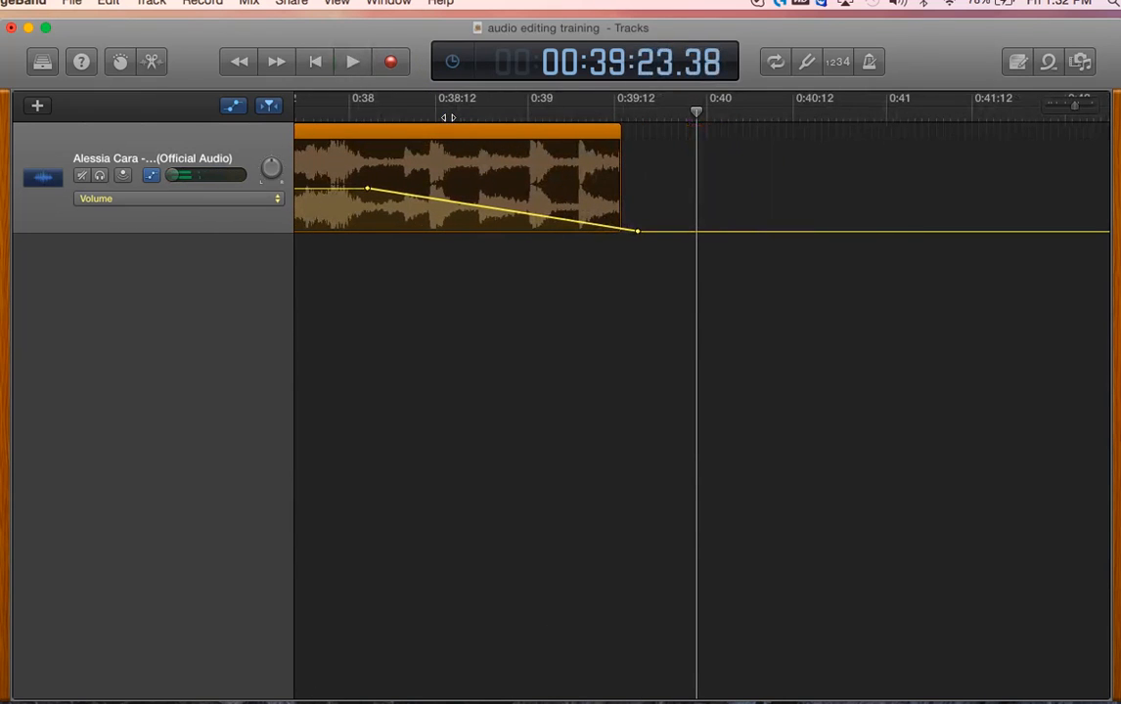
Create a fade-in at the song's start, rising from silence at 0:00 to the song's volume level at about 0:00:18
{"action": "scroll", "coordinate": [434, 143], "scroll_direction": "left", "scroll_amount": 10}
{"action": "scroll", "coordinate": [434, 143], "scroll_direction": "left", "scroll_amount": 20}
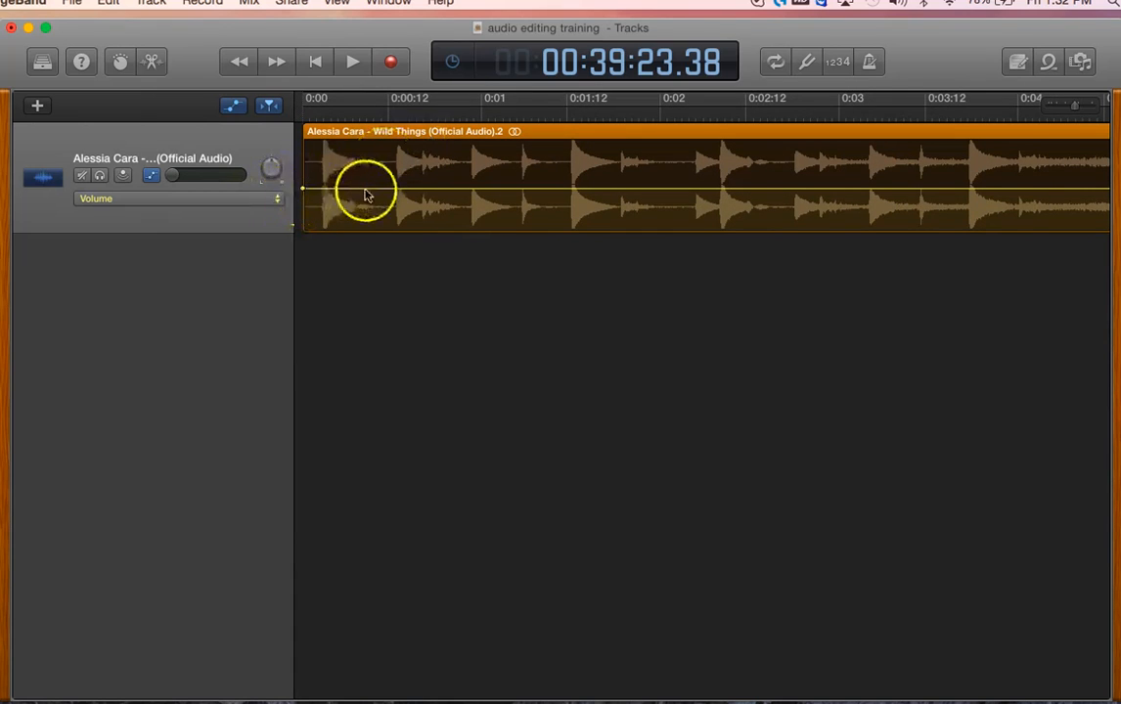
{"action": "left_click", "coordinate": [310, 193]}
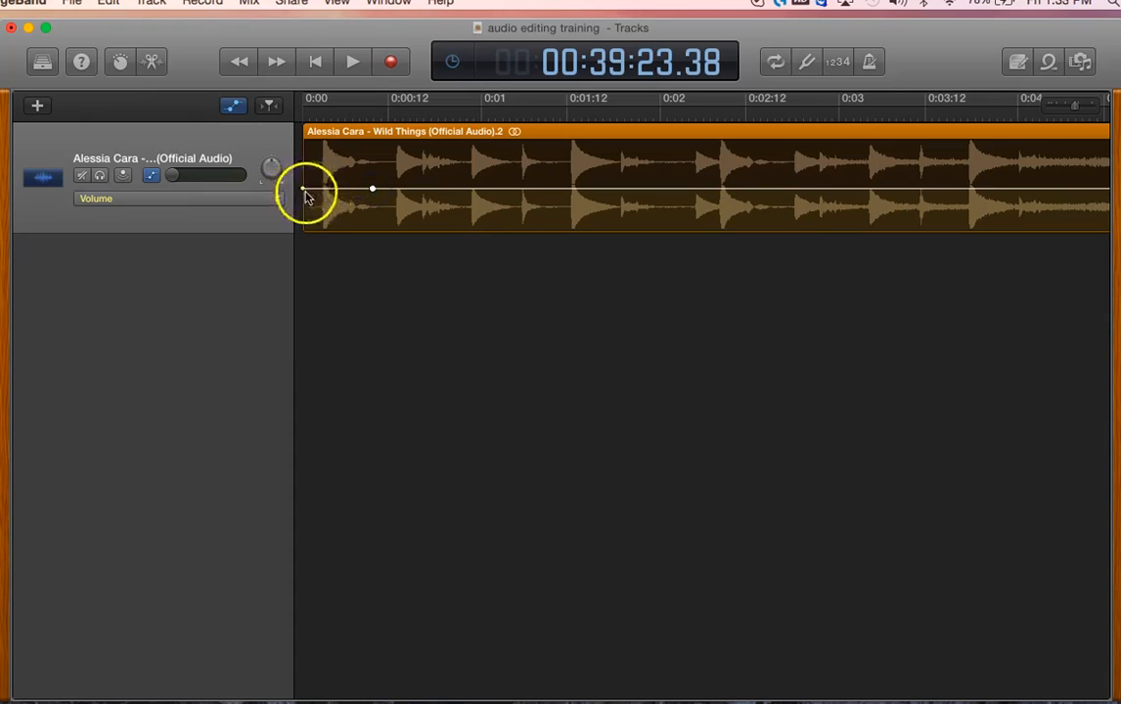
{"action": "left_click_drag", "start_coordinate": [305, 192], "coordinate": [304, 230]}
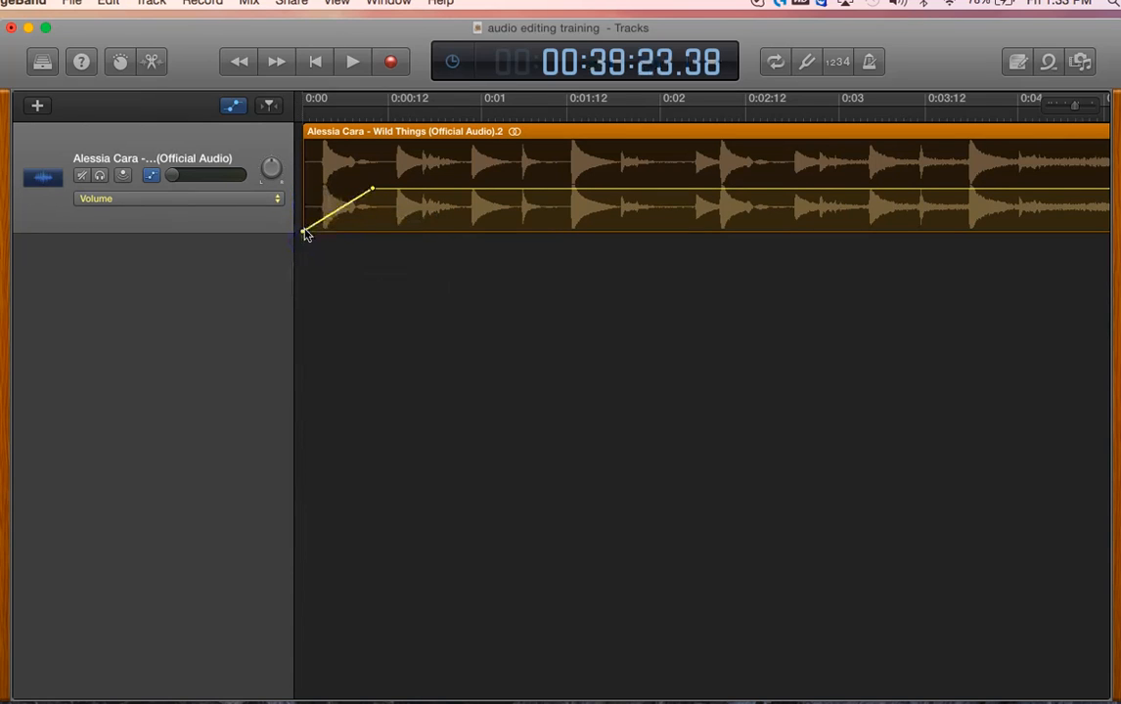
{"action": "left_click", "coordinate": [337, 210]}
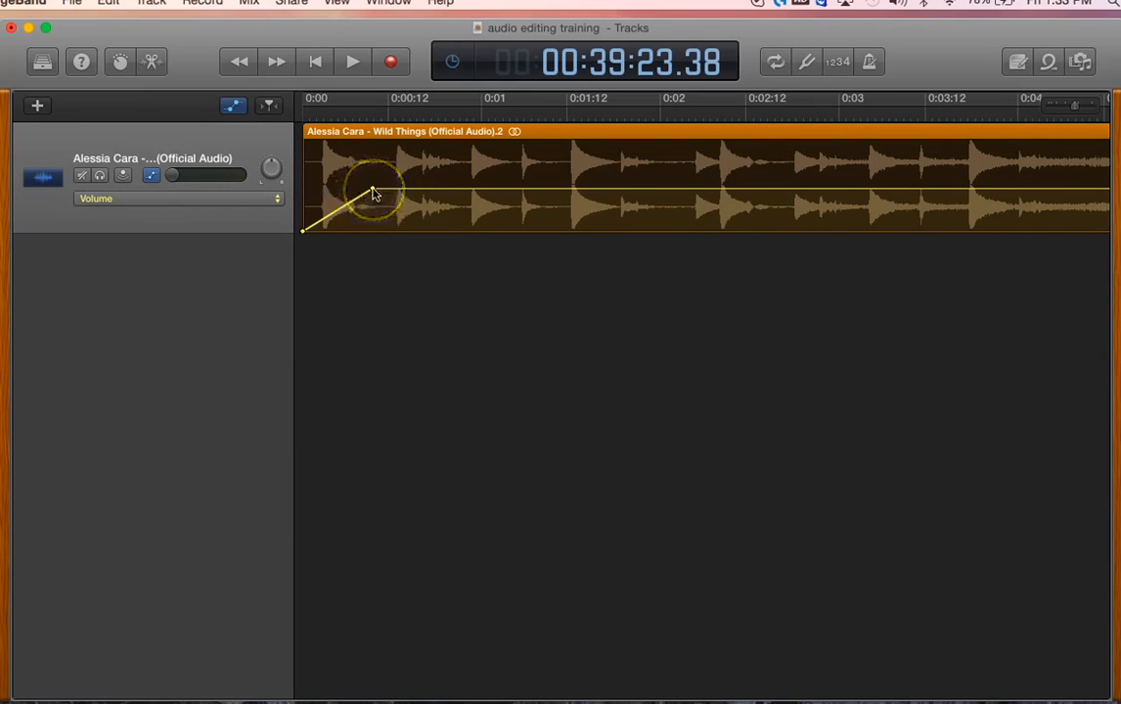
{"action": "left_click_drag", "start_coordinate": [372, 192], "coordinate": [431, 186]}
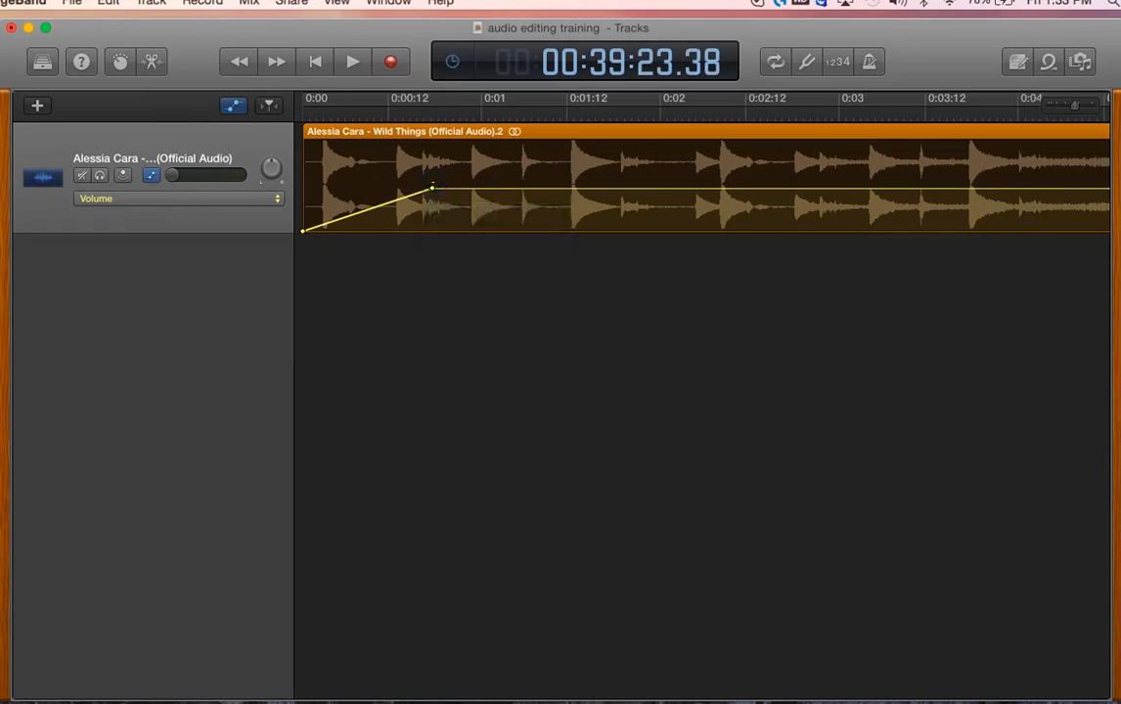
Play back the fade-in from the very beginning of the song to about 0:02
{"action": "left_click", "coordinate": [300, 115]}
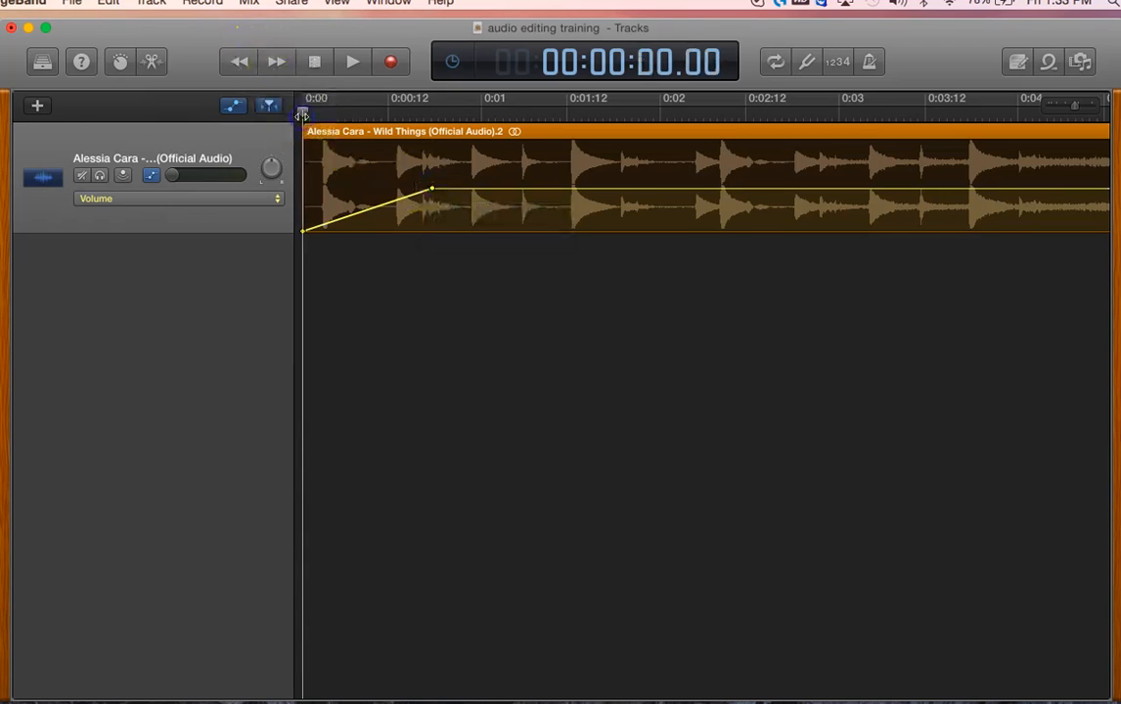
{"action": "key", "text": "space"}
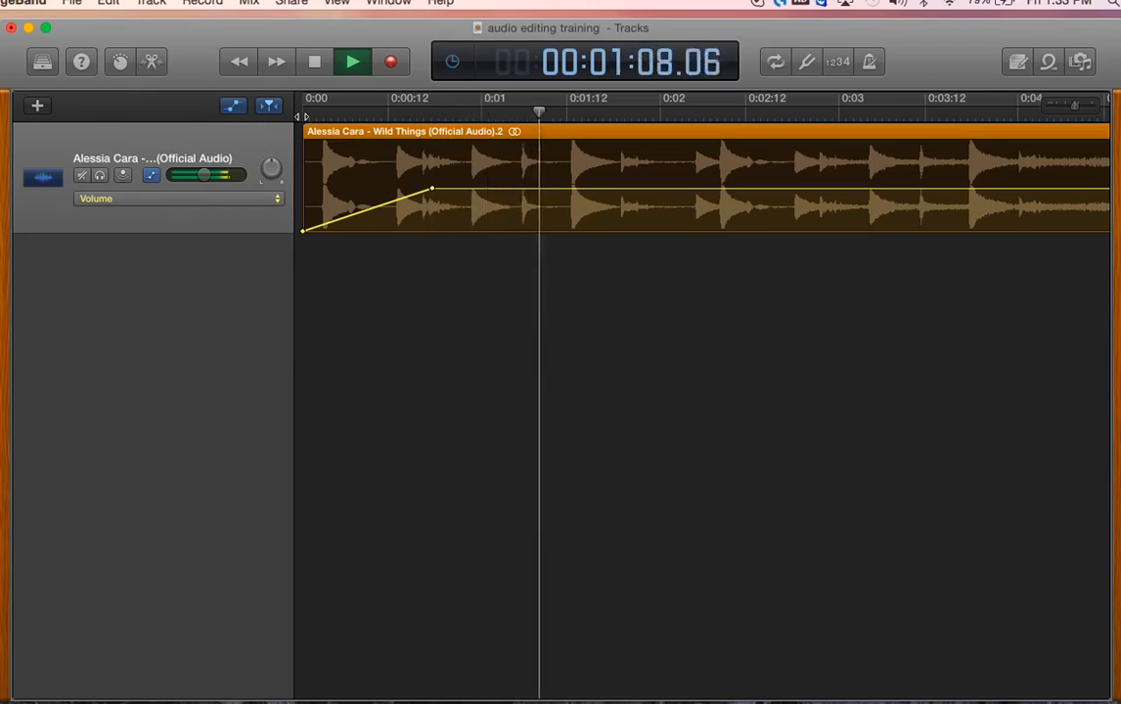
{"action": "key", "text": "space"}
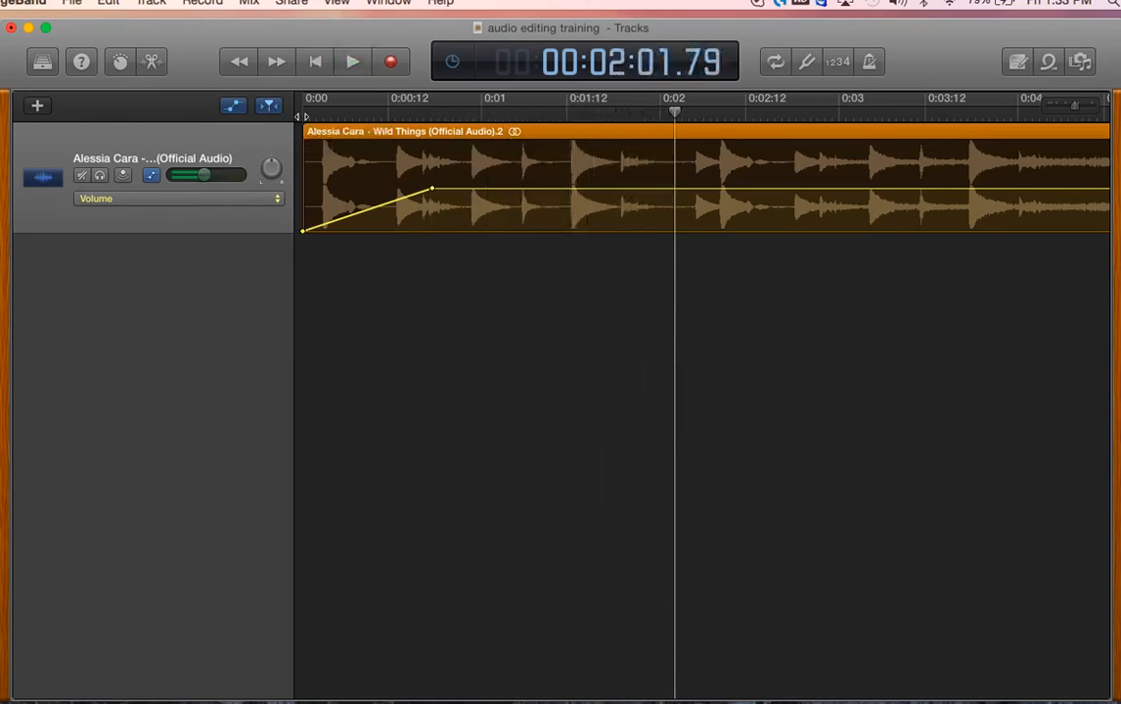
Lower the level part of the volume line following the fade-in very slightly
{"action": "left_click", "coordinate": [543, 189]}
{"action": "mouse_move", "coordinate": [543, 189]}
{"action": "left_mouse_down"}
{"action": "mouse_move", "coordinate": [541, 168]}
{"action": "mouse_move", "coordinate": [545, 208]}
{"action": "mouse_move", "coordinate": [545, 190]}
{"action": "left_mouse_up"}
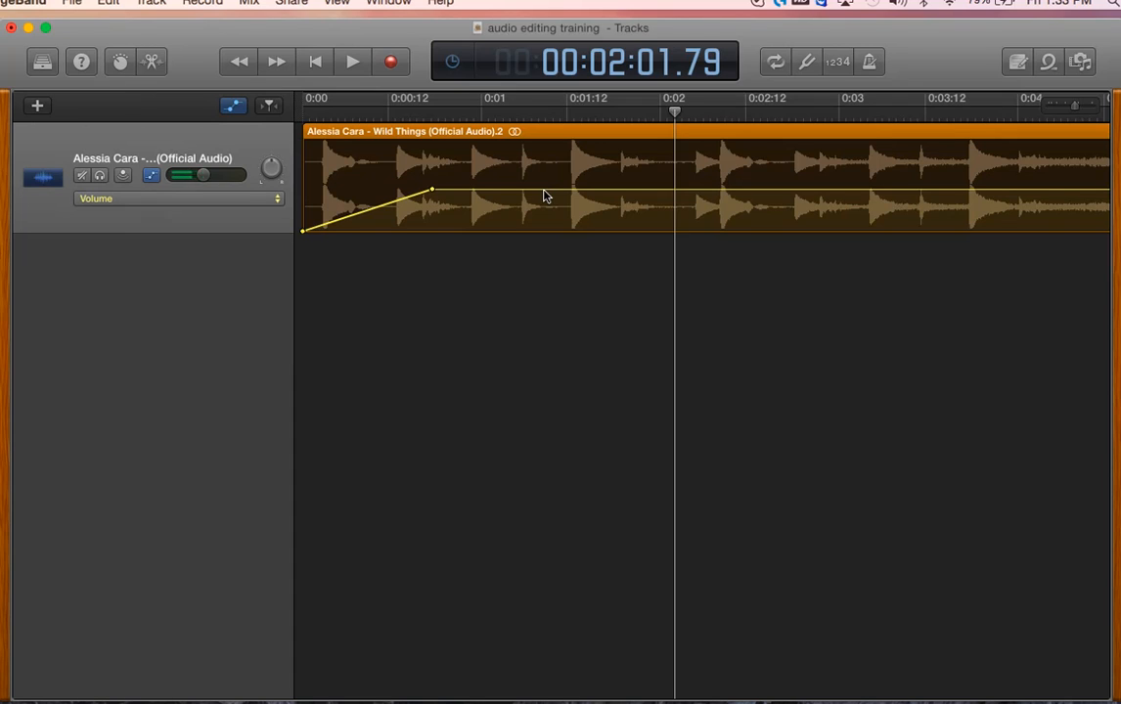
{"action": "left_click", "coordinate": [140, 493]}
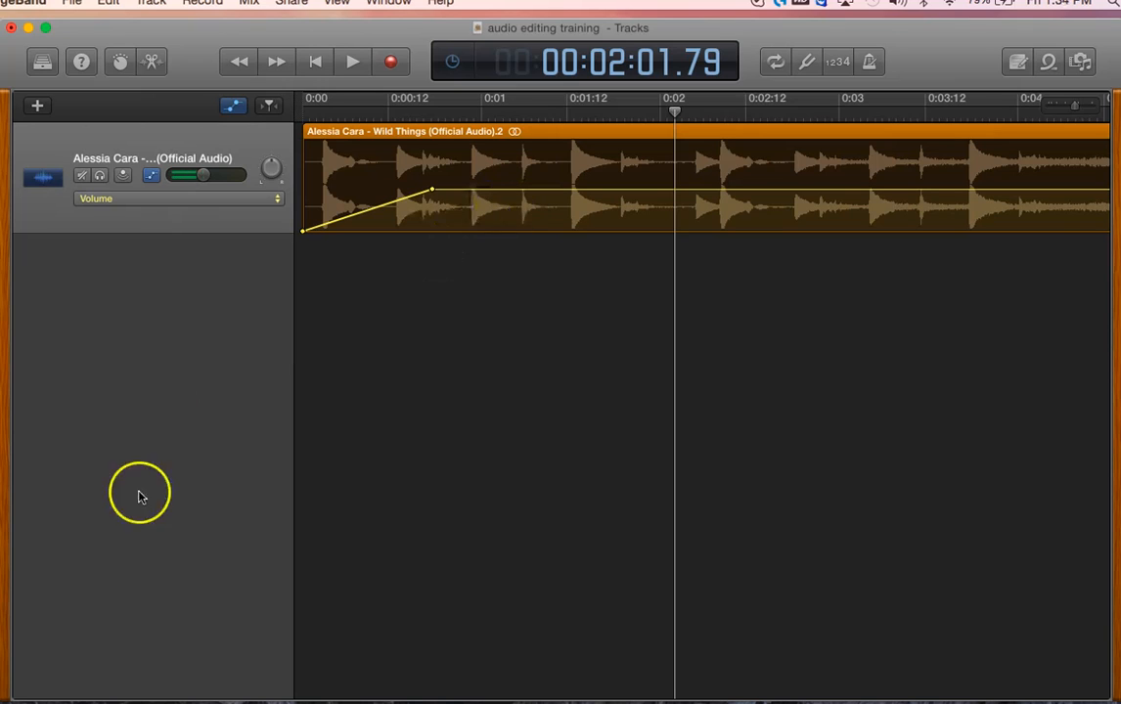